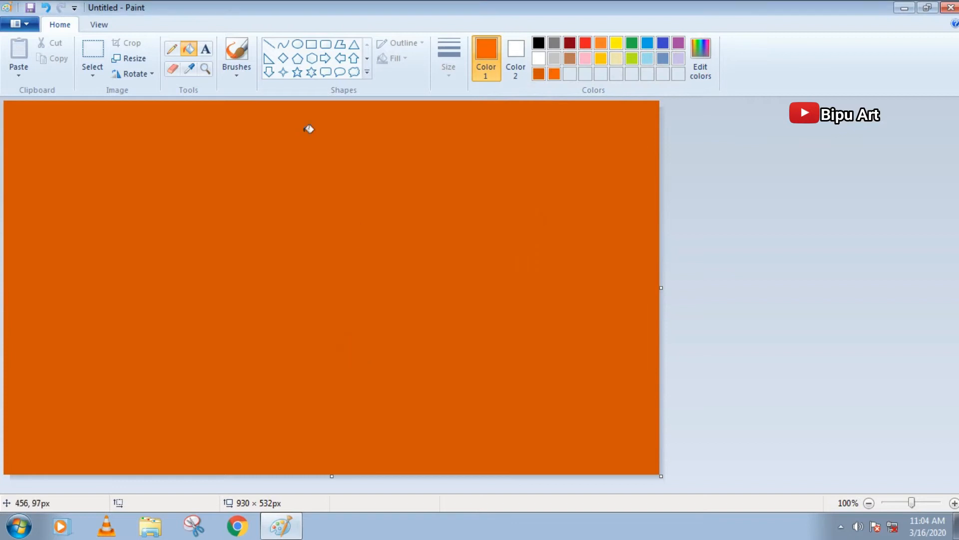
Set the ellipse shape to no outline with a solid color fill and undo the small trial ellipse
click(411, 44)
click(412, 61)
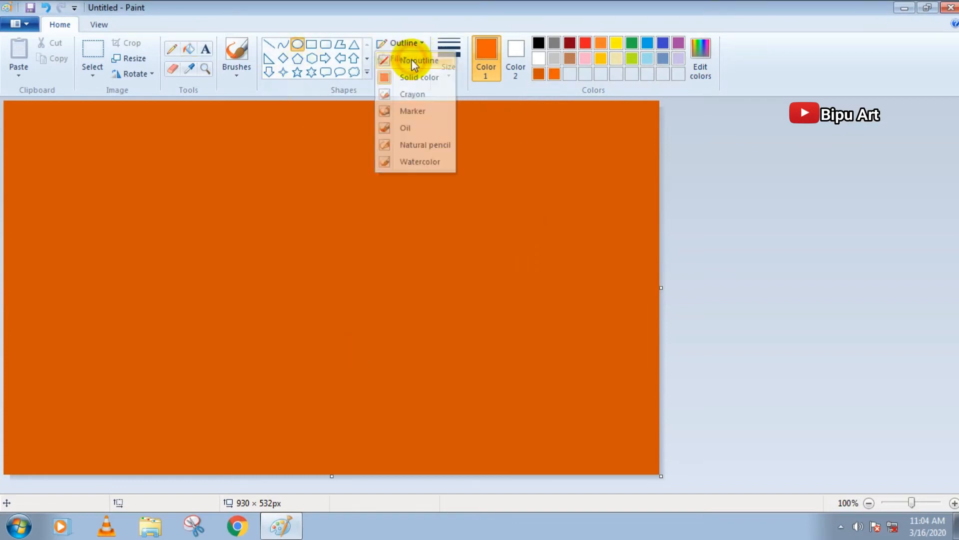
click(395, 59)
click(409, 92)
drag(101, 150, 253, 288)
key(ctrl+z)
Draw a bright orange ellipse about 695 × 787 px, centered horizontally and running off the canvas's lower edge
mouse_move(117, 141)
mouse_down()
mouse_move(360, 379)
mouse_move(607, 538)
mouse_up()
mouse_move(396, 318)
mouse_down()
mouse_move(345, 263)
mouse_move(344, 192)
mouse_up()
drag(310, 416, 309, 490)
drag(308, 303, 332, 496)
drag(336, 216, 334, 139)
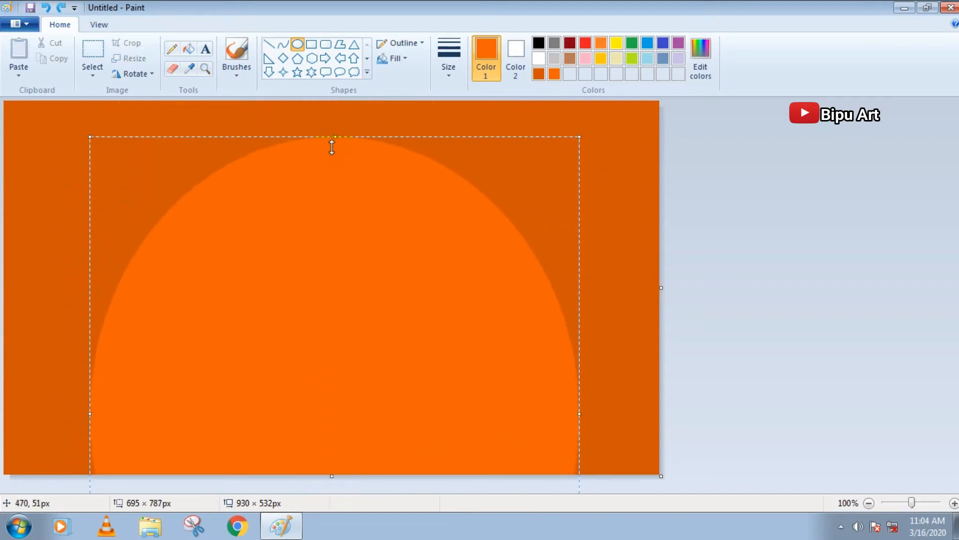
Enlarge the orange ellipse to about 976 × 806 px, spanning the canvas width with its crest slightly below the upper edge
drag(579, 413, 657, 411)
drag(90, 413, 2, 397)
drag(255, 388, 255, 413)
drag(328, 162, 328, 148)
drag(326, 237, 341, 191)
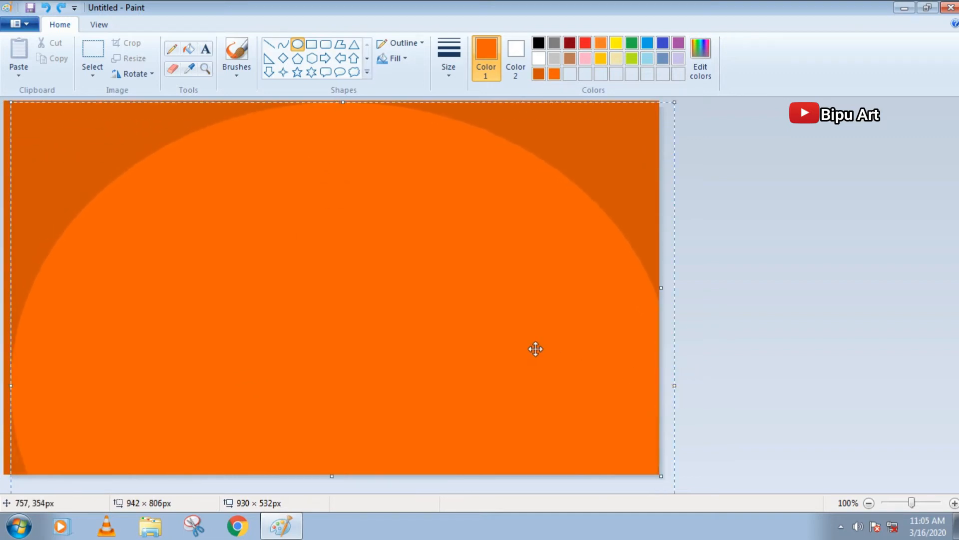
drag(535, 349, 484, 336)
drag(620, 374, 645, 374)
drag(459, 330, 478, 365)
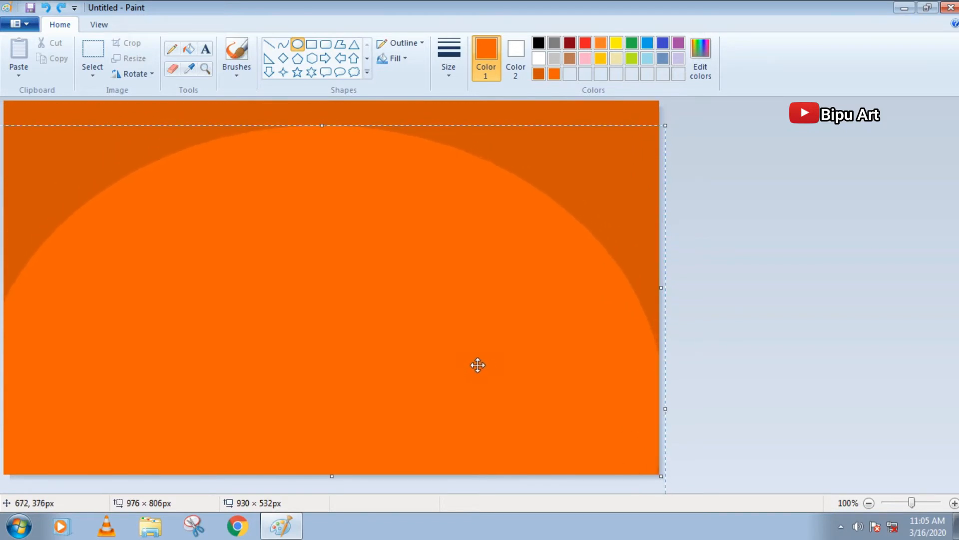
Mix a lighter orange and draw a second ellipse about 598 × 602 px centered inside the first one
click(701, 58)
click(624, 223)
click(351, 356)
mouse_move(134, 225)
mouse_down()
mouse_move(459, 537)
mouse_move(556, 538)
mouse_up()
drag(344, 225, 348, 116)
mouse_move(366, 264)
mouse_down()
mouse_move(352, 369)
mouse_move(333, 380)
mouse_up()
drag(321, 290, 327, 290)
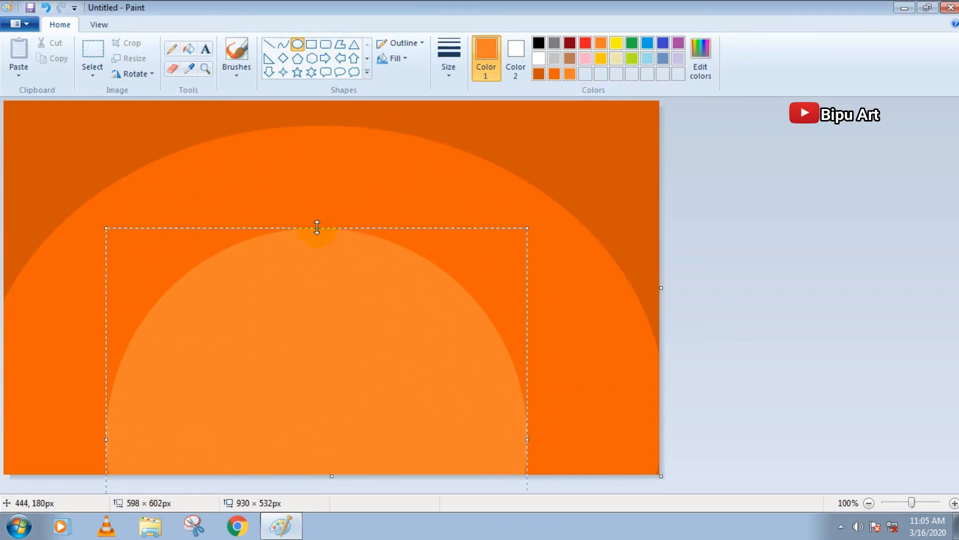
Widen and raise the second ellipse until it spans the canvas width, leaving a band of the first ellipse above it
drag(318, 229, 318, 167)
drag(526, 409, 609, 414)
drag(91, 409, 25, 410)
drag(201, 402, 204, 445)
drag(321, 216, 329, 157)
drag(613, 430, 649, 430)
drag(29, 430, 1, 430)
drag(159, 413, 168, 433)
drag(39, 454, 43, 419)
drag(12, 415, 1, 415)
mouse_move(197, 395)
mouse_down()
mouse_move(183, 417)
mouse_move(197, 412)
mouse_up()
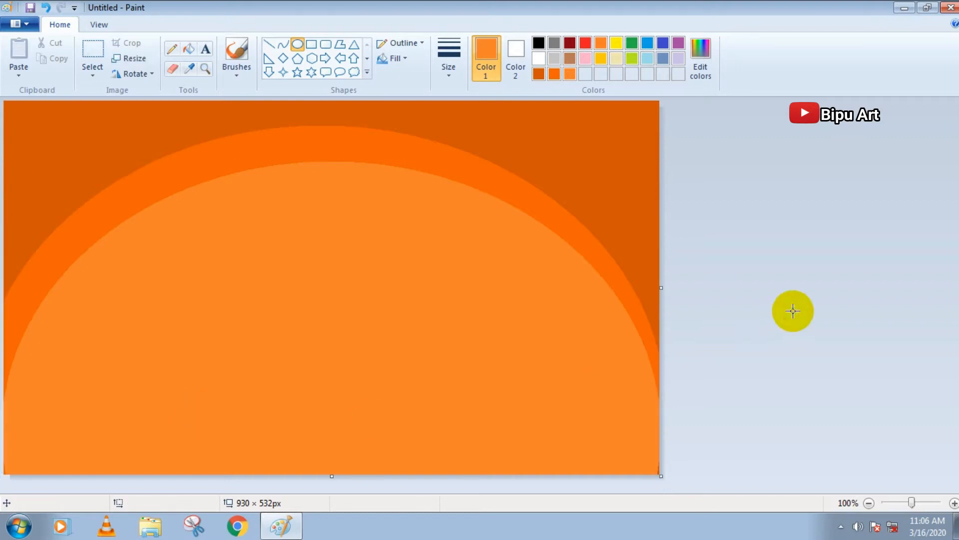
Mix a light orange and draw a third ellipse about 797 × 658 px, centered low inside the second one
click(700, 49)
drag(635, 209, 635, 206)
click(351, 357)
mouse_move(157, 228)
mouse_down()
mouse_move(518, 507)
mouse_move(615, 538)
mouse_up()
mouse_move(375, 321)
mouse_down()
mouse_move(334, 331)
mouse_move(328, 349)
mouse_up()
drag(339, 257, 342, 189)
drag(568, 380, 609, 379)
drag(110, 379, 48, 371)
drag(330, 190, 336, 105)
drag(347, 196, 346, 307)
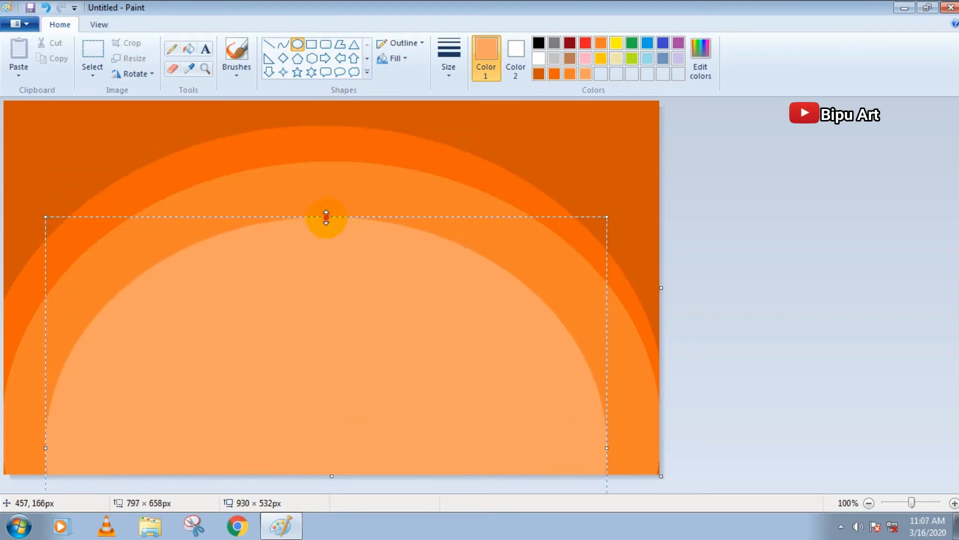
Enlarge the third ellipse to about 861 × 693 px and center it inside the second one
drag(325, 217, 325, 192)
drag(607, 436, 639, 438)
drag(45, 435, 22, 435)
mouse_move(325, 396)
mouse_down()
mouse_move(317, 407)
mouse_move(330, 408)
mouse_up()
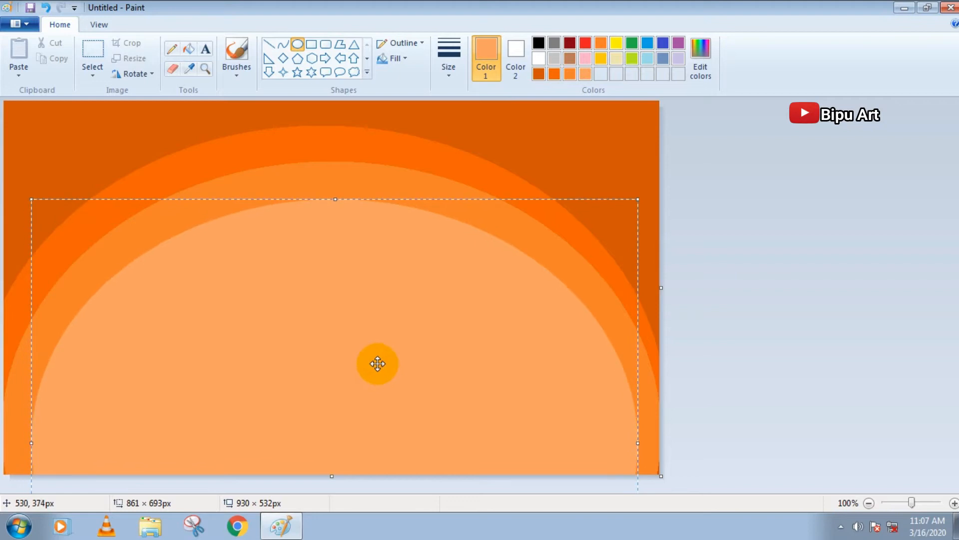
click(732, 330)
Mix a pale peach color and draw a fourth ellipse about 537 × 438 px inside the third one
click(700, 58)
click(634, 199)
click(358, 356)
mouse_move(175, 267)
mouse_down()
mouse_move(476, 517)
mouse_move(553, 538)
mouse_up()
drag(364, 267, 364, 230)
drag(352, 336, 318, 336)
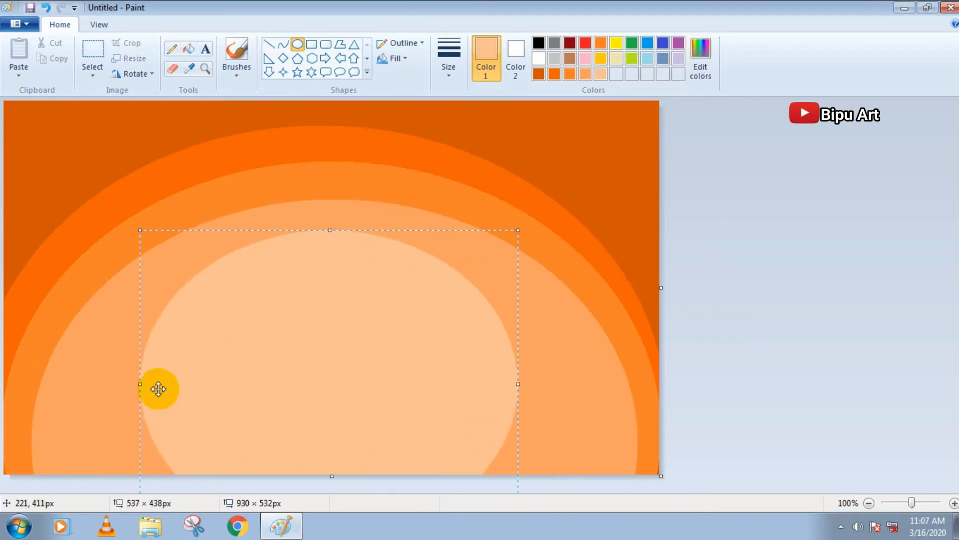
Enlarge the peach ellipse to about 767 × 657 px and place it evenly inside the light orange arc
drag(139, 384, 101, 385)
drag(518, 384, 555, 384)
drag(328, 230, 328, 122)
drag(347, 218, 356, 367)
drag(335, 275, 332, 230)
drag(562, 460, 608, 460)
drag(110, 460, 67, 453)
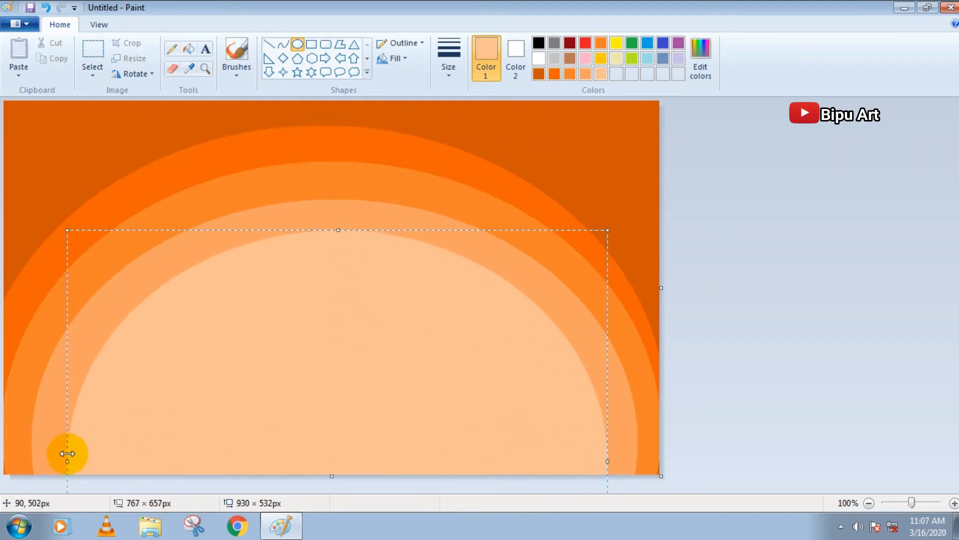
click(513, 168)
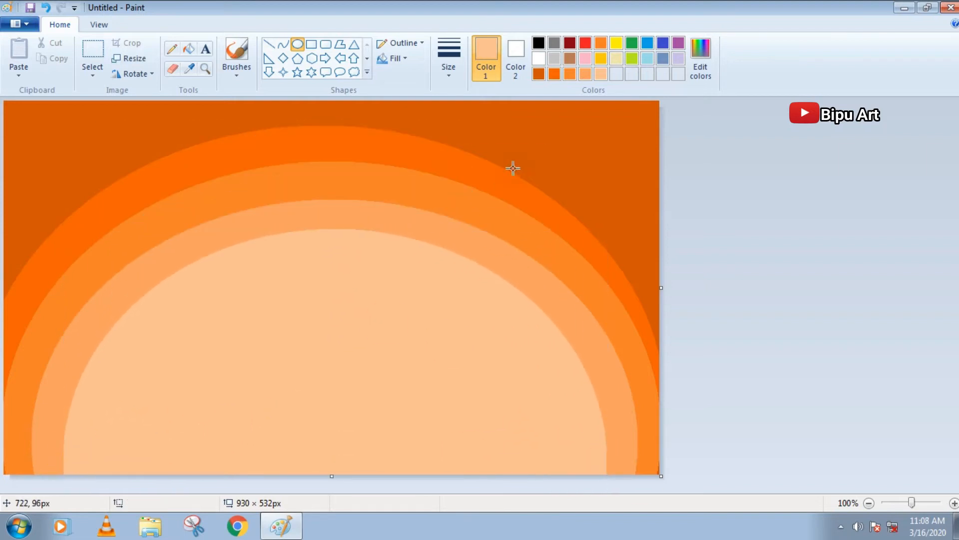
Mix a near-white cream, draw a fifth ellipse, and enlarge and center it inside the peach arc
click(701, 50)
click(358, 353)
drag(188, 292, 540, 539)
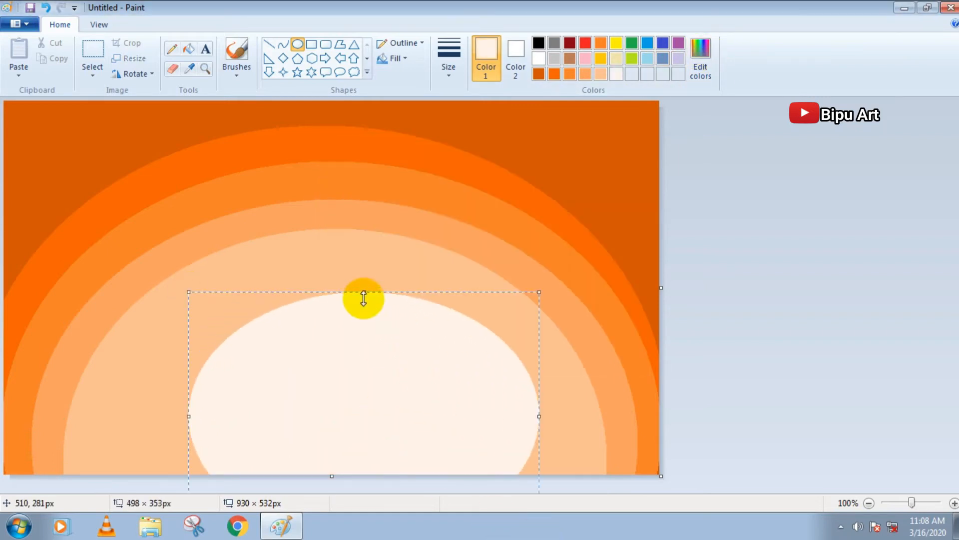
drag(364, 295, 363, 195)
drag(364, 286, 330, 381)
drag(509, 458, 570, 453)
drag(158, 450, 102, 451)
drag(338, 287, 339, 265)
mouse_move(345, 310)
mouse_down()
mouse_move(338, 316)
mouse_move(347, 320)
mouse_up()
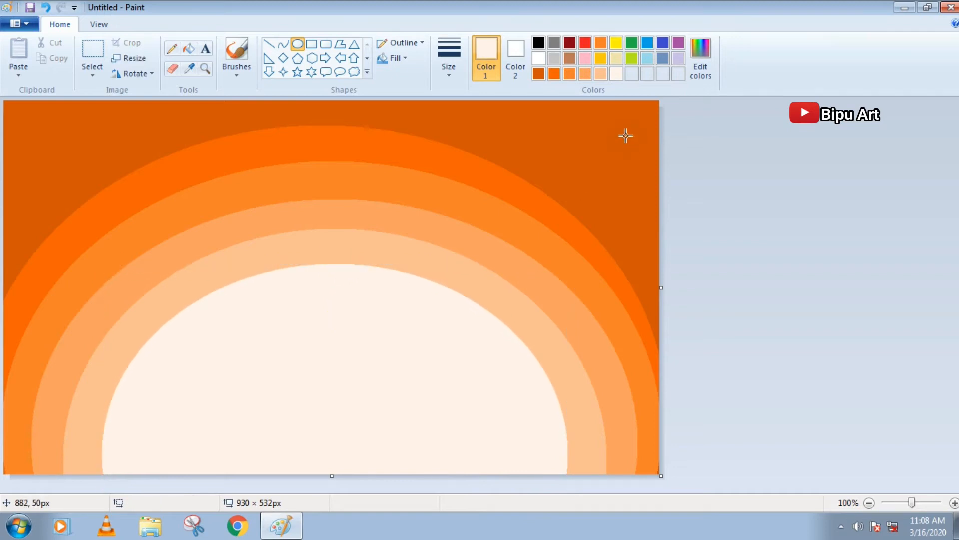
Roughen the whole edge of the innermost cream ellipse with textured cream brush strokes over the peach band
click(238, 60)
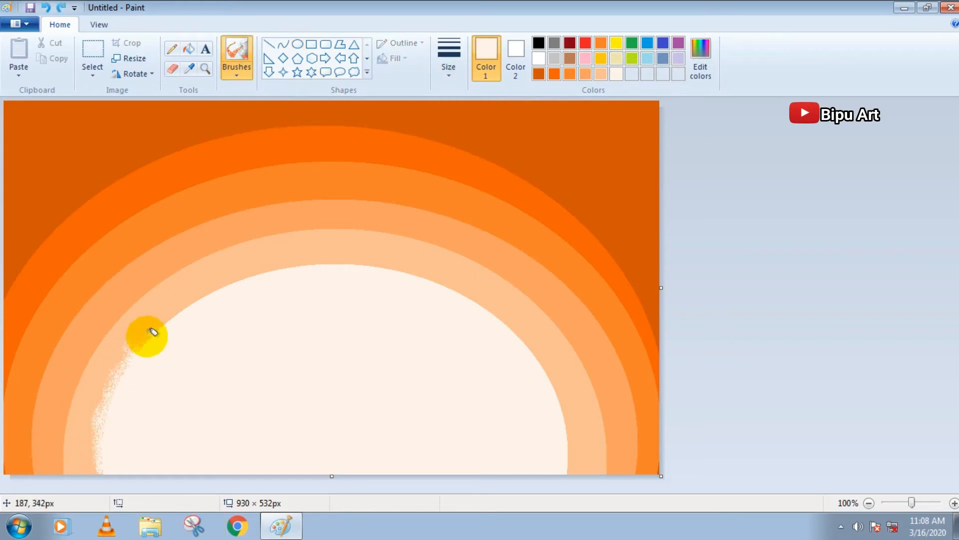
drag(332, 259, 229, 284)
drag(141, 355, 93, 472)
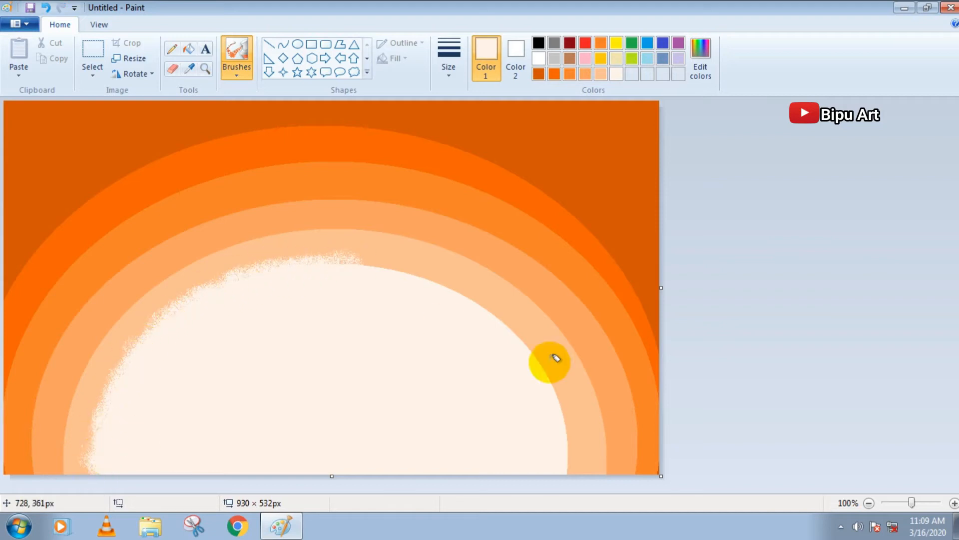
mouse_move(552, 382)
mouse_down()
mouse_move(493, 317)
mouse_move(379, 268)
mouse_up()
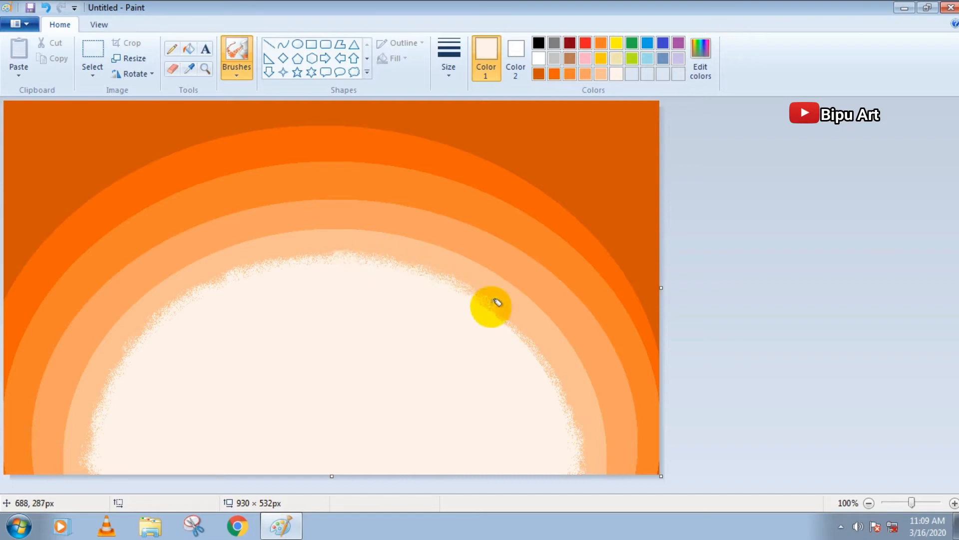
drag(545, 359, 586, 471)
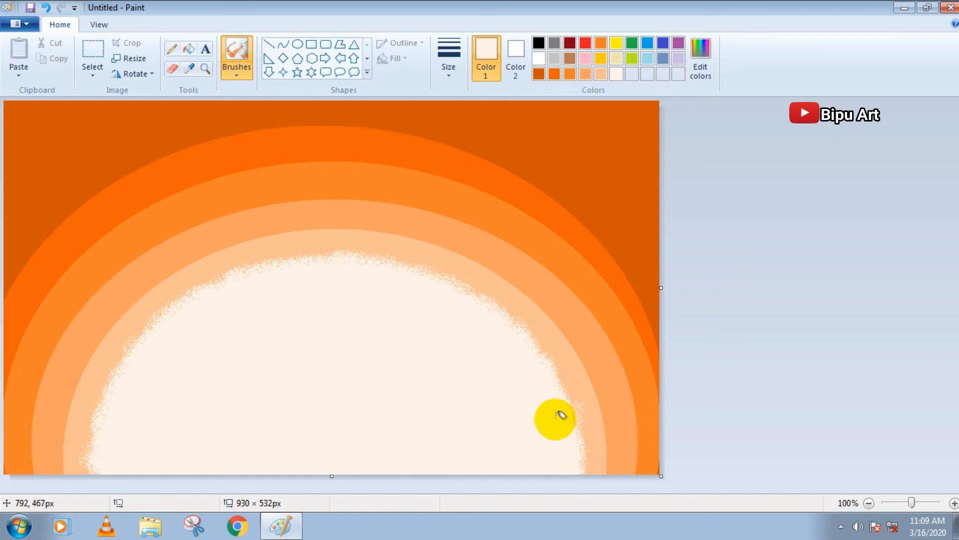
drag(534, 340, 579, 440)
mouse_move(226, 283)
mouse_down()
mouse_move(328, 257)
mouse_move(431, 261)
mouse_up()
drag(521, 321, 578, 411)
mouse_move(165, 313)
mouse_down()
mouse_move(179, 294)
mouse_move(98, 416)
mouse_move(92, 473)
mouse_up()
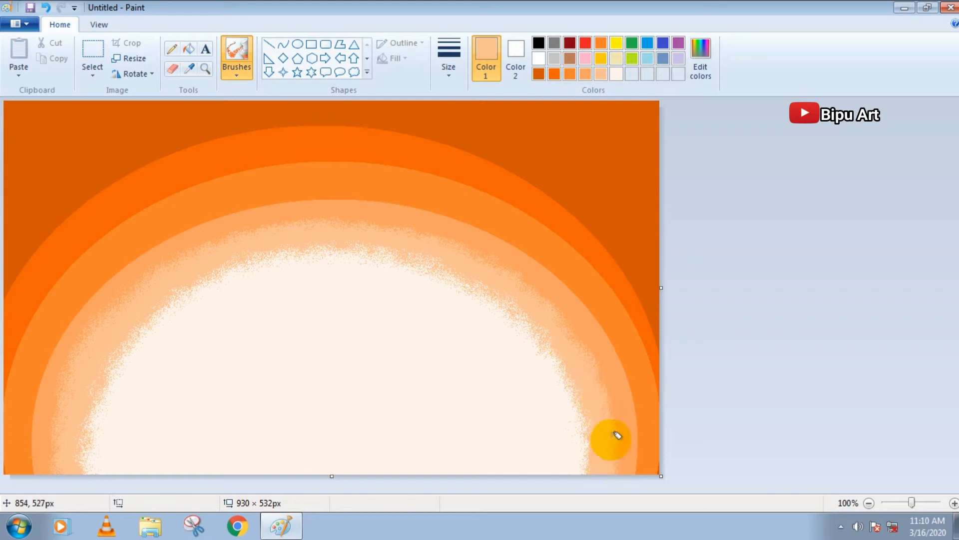
Brush the outer edges of the peach and light orange bands in their own colors to roughen both boundaries
mouse_move(611, 394)
mouse_down()
mouse_move(505, 276)
mouse_move(345, 223)
mouse_move(147, 281)
mouse_up()
click(586, 75)
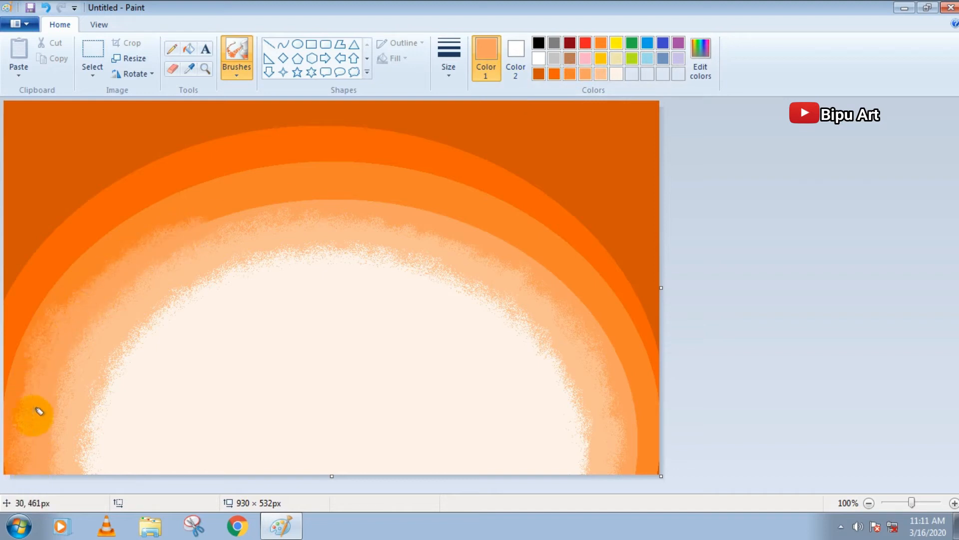
mouse_move(219, 212)
mouse_down()
mouse_move(158, 229)
mouse_move(286, 203)
mouse_move(189, 221)
mouse_move(369, 200)
mouse_move(246, 195)
mouse_move(420, 194)
mouse_move(424, 205)
mouse_move(493, 225)
mouse_move(349, 193)
mouse_move(488, 221)
mouse_move(513, 243)
mouse_move(520, 231)
mouse_move(600, 315)
mouse_move(557, 272)
mouse_move(637, 388)
mouse_move(633, 452)
mouse_up()
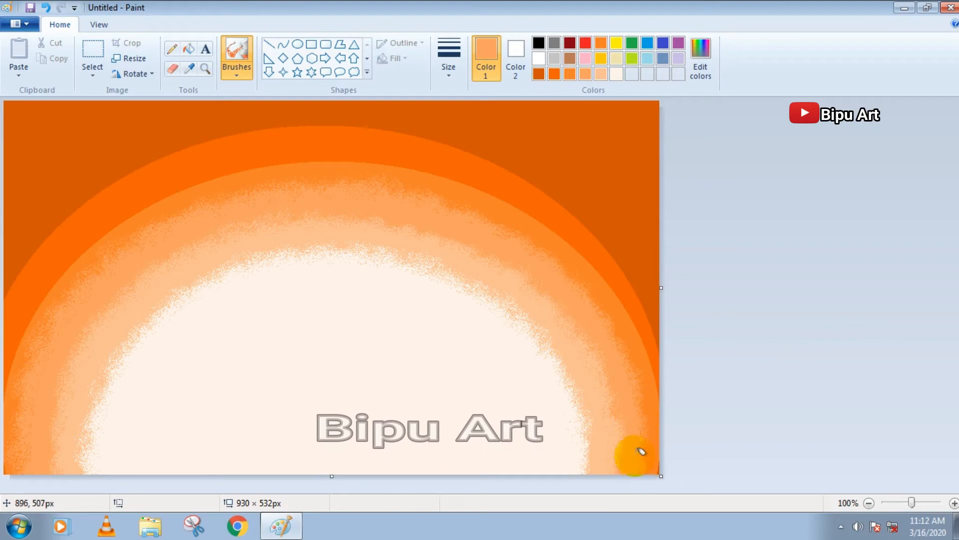
Brush the outer edges of the medium orange and bright orange bands outward, blending them into the dark orange background
click(569, 74)
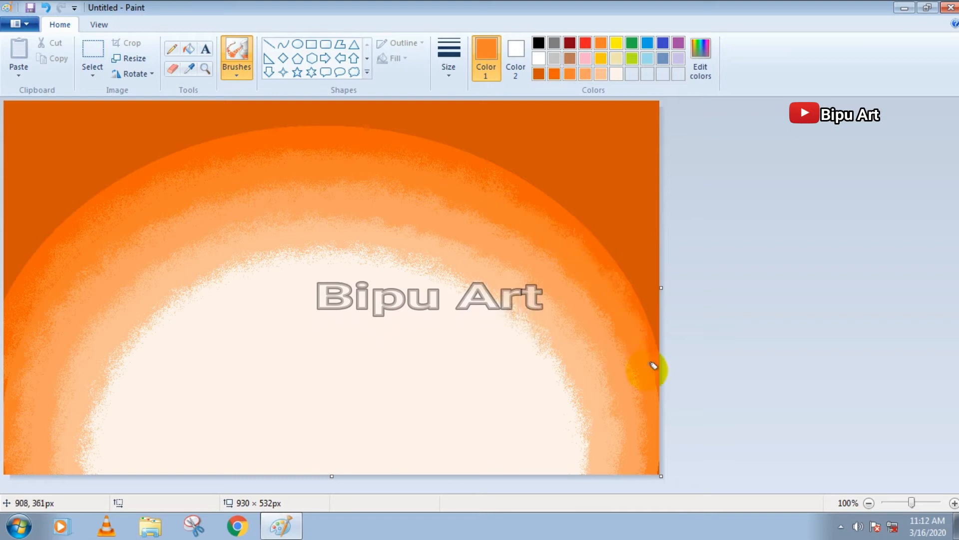
click(554, 74)
mouse_move(105, 224)
mouse_down()
mouse_move(28, 281)
mouse_move(58, 217)
mouse_move(105, 188)
mouse_move(22, 241)
mouse_move(152, 156)
mouse_move(328, 120)
mouse_move(421, 128)
mouse_move(561, 186)
mouse_move(621, 248)
mouse_move(647, 256)
mouse_move(662, 343)
mouse_move(646, 258)
mouse_up()
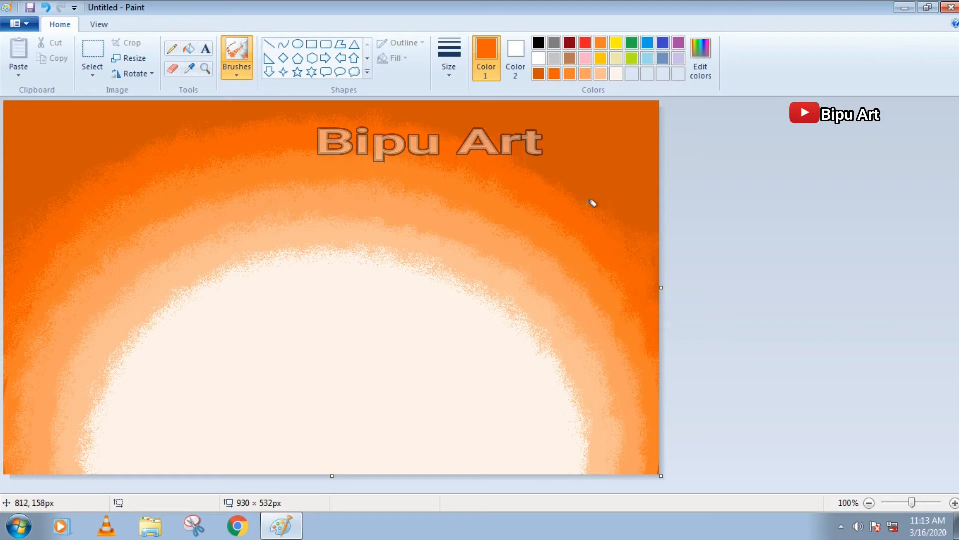
mouse_move(165, 133)
mouse_down()
mouse_move(93, 170)
mouse_move(137, 153)
mouse_move(439, 118)
mouse_move(654, 220)
mouse_up()
Brush medium orange, light orange and peach over the band boundaries to soften the transitions around the glow
click(568, 75)
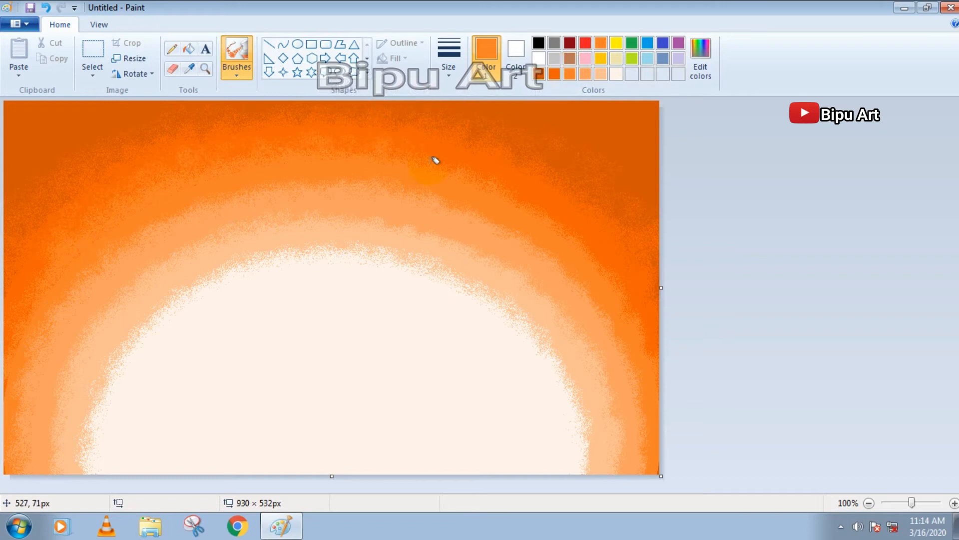
click(383, 205)
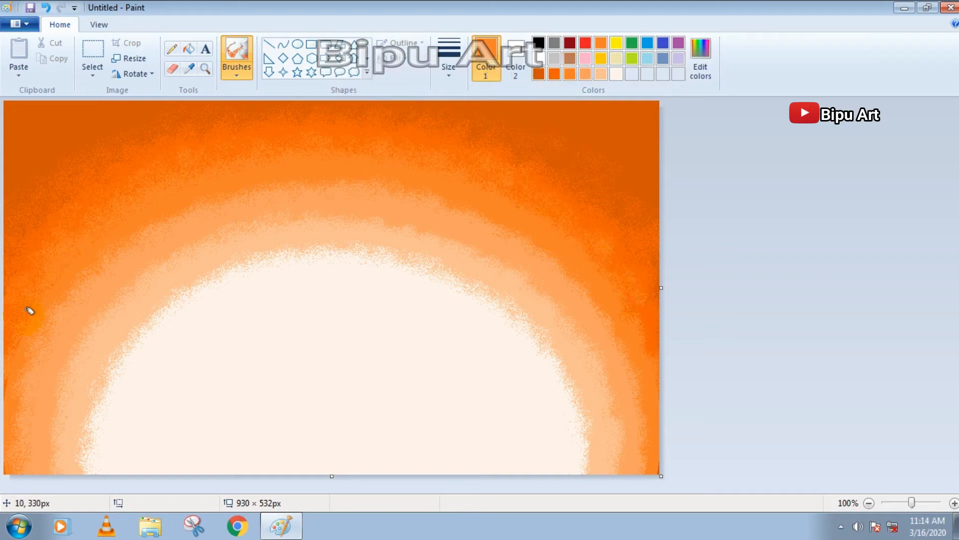
click(584, 75)
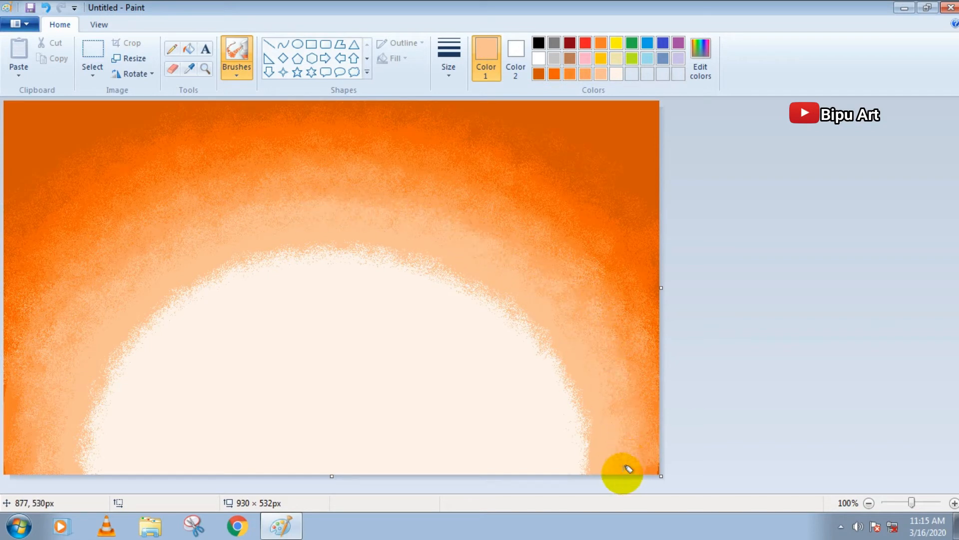
Spread the cream center outward with speckled cream brush strokes along its full edge over the peach band
click(635, 73)
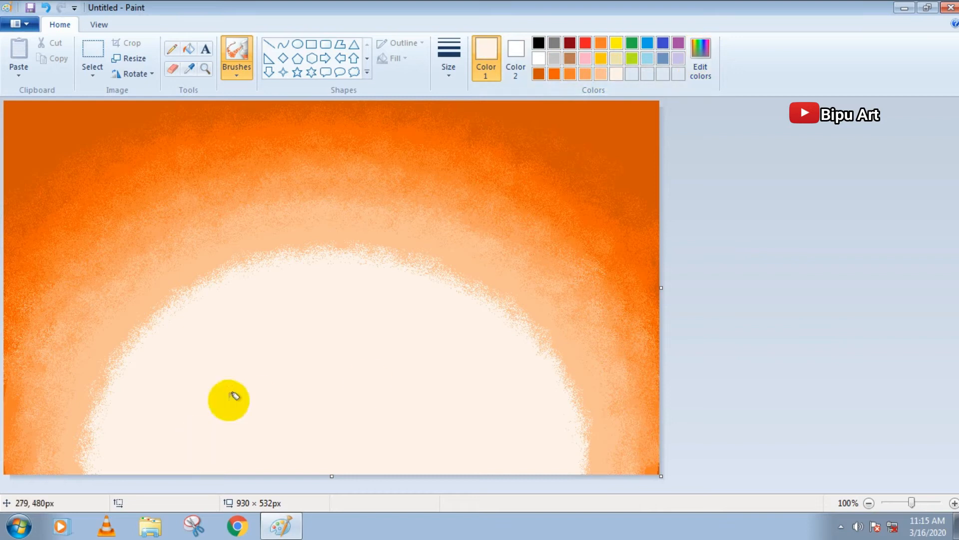
mouse_move(119, 337)
mouse_down()
mouse_move(77, 469)
mouse_move(133, 306)
mouse_move(158, 331)
mouse_up()
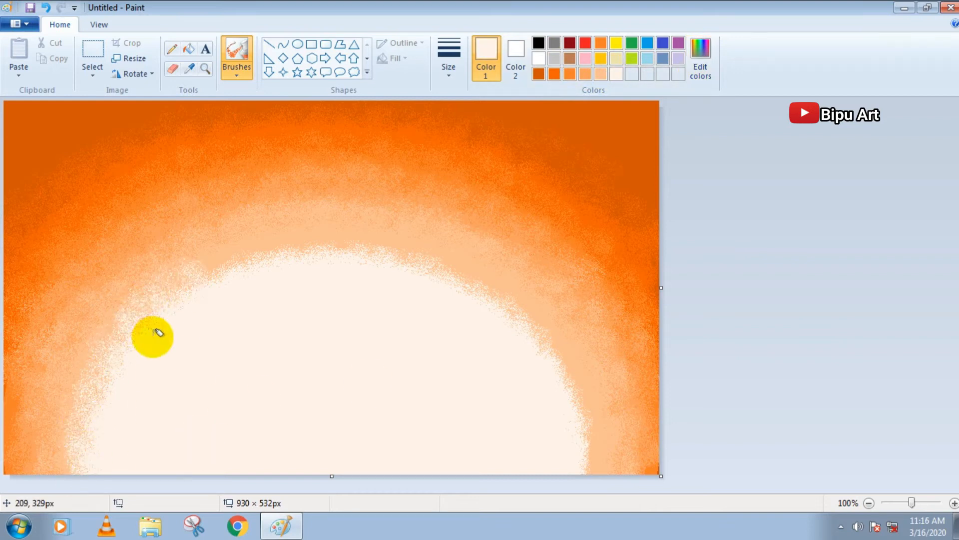
mouse_move(206, 282)
mouse_down()
mouse_move(193, 274)
mouse_move(306, 257)
mouse_move(218, 275)
mouse_up()
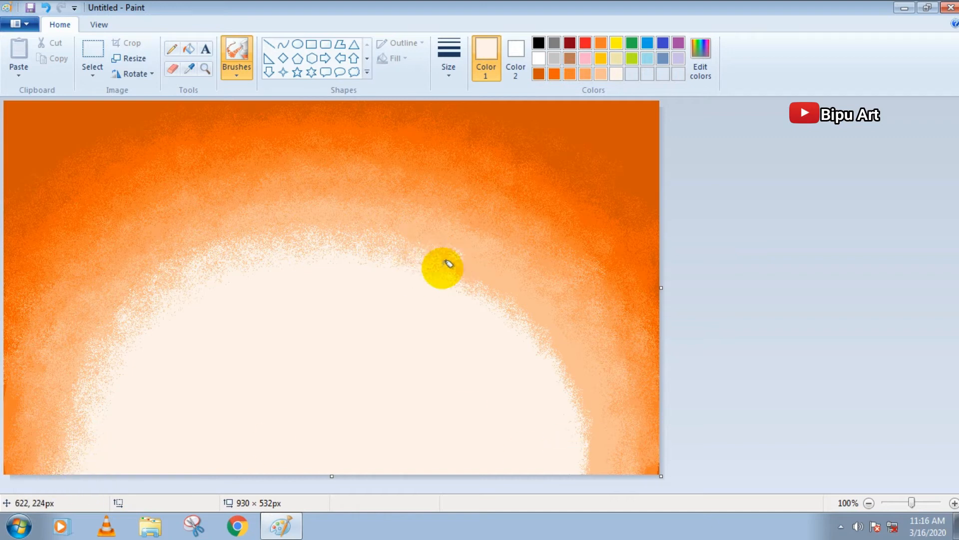
mouse_move(475, 291)
mouse_down()
mouse_move(550, 322)
mouse_move(575, 382)
mouse_up()
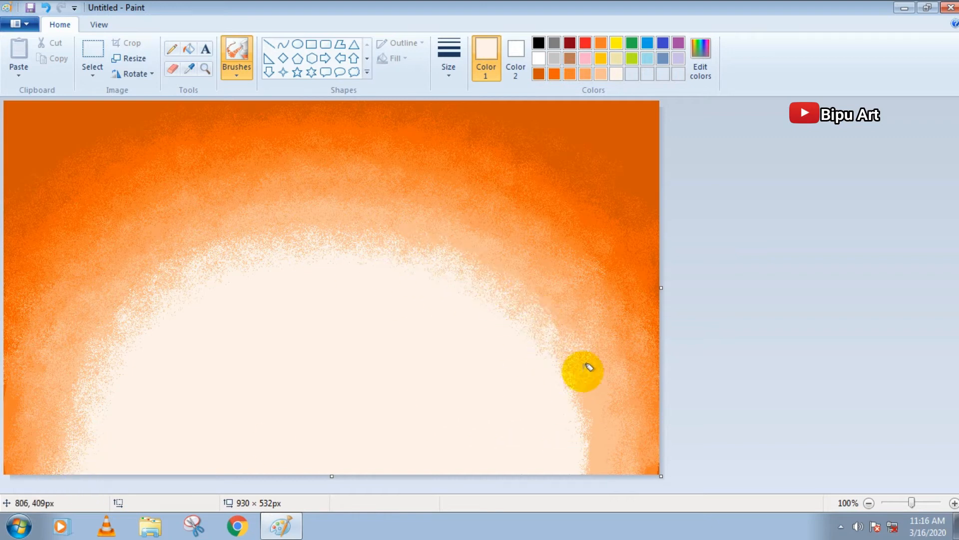
mouse_move(588, 446)
mouse_down()
mouse_move(596, 402)
mouse_move(593, 412)
mouse_move(549, 387)
mouse_up()
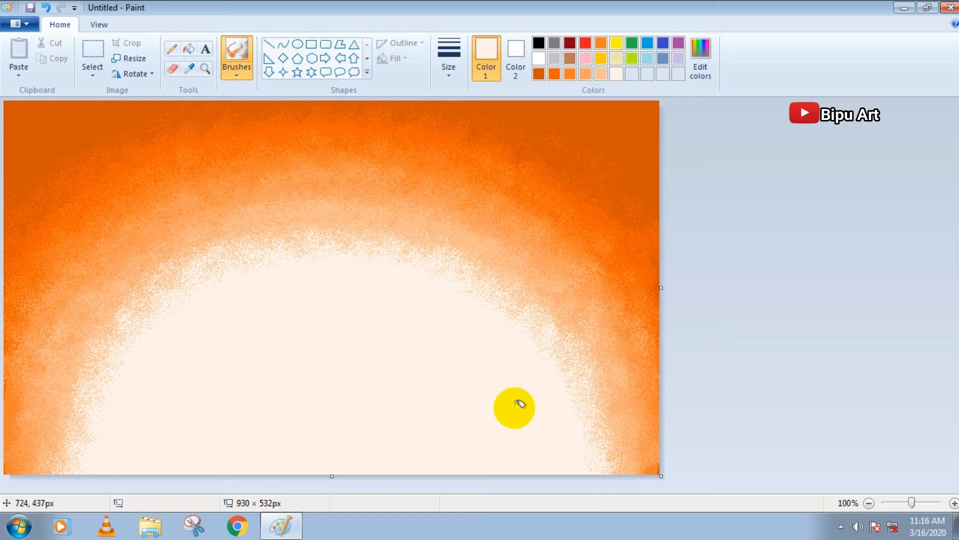
Refine the cream center's edge with alternating peach and cream brush strokes
click(601, 74)
drag(60, 448, 60, 448)
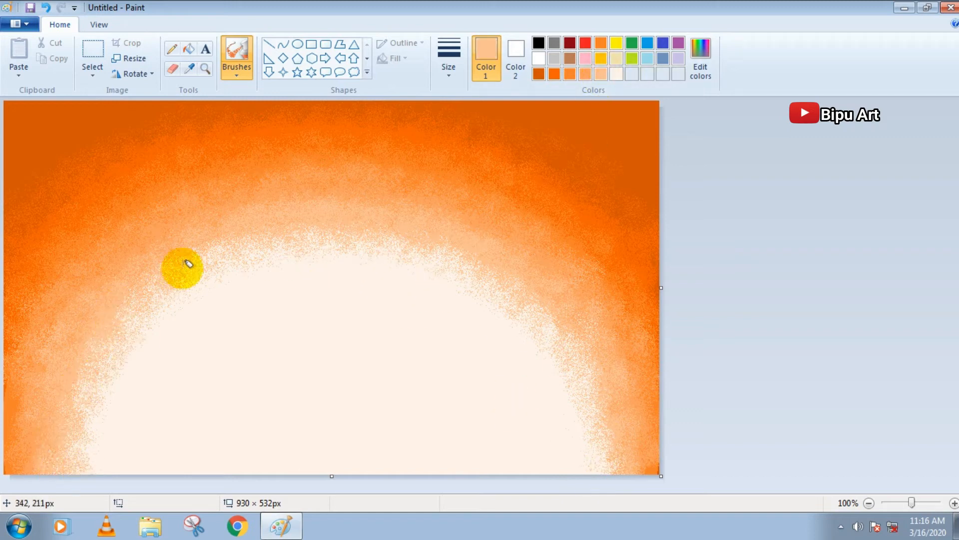
click(617, 74)
drag(412, 261, 277, 272)
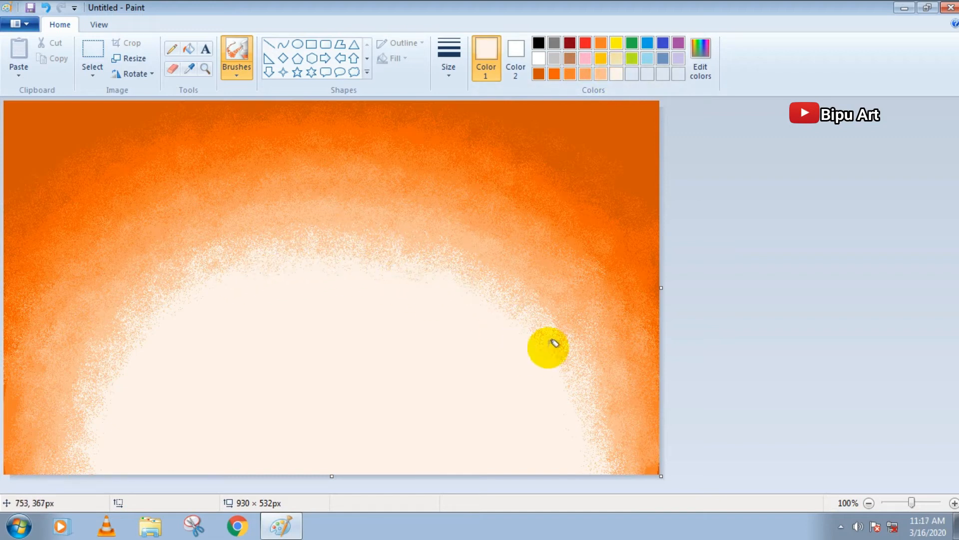
mouse_move(582, 418)
mouse_down()
mouse_move(71, 458)
mouse_move(179, 456)
mouse_up()
click(601, 74)
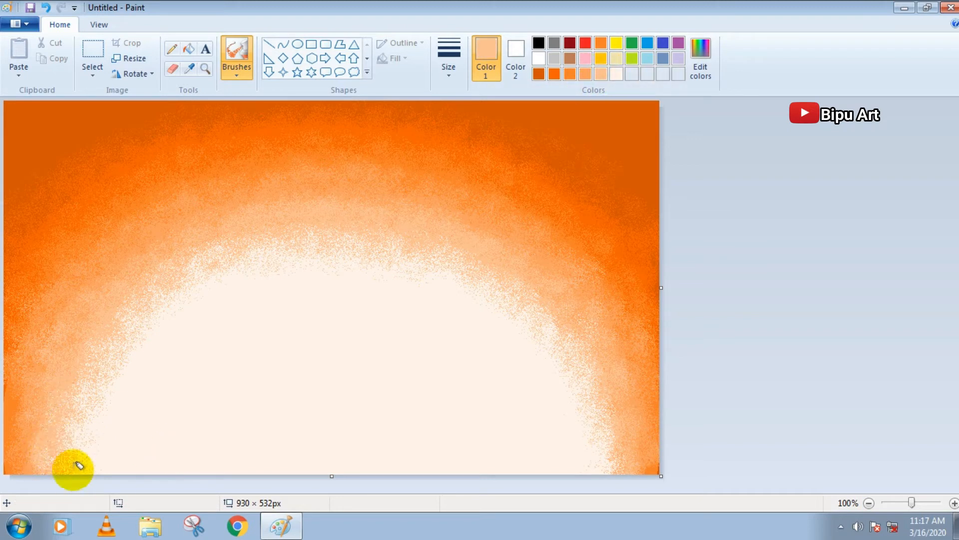
click(617, 74)
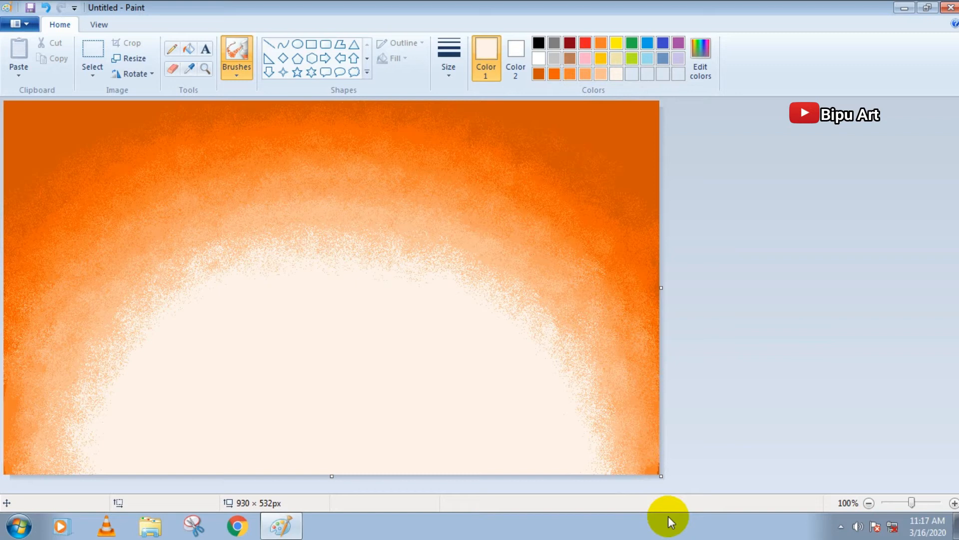
Outline a horse's head, throat, mane and ears with a thick black pencil in the right half of the cream glow
click(539, 43)
click(171, 49)
click(448, 57)
click(470, 170)
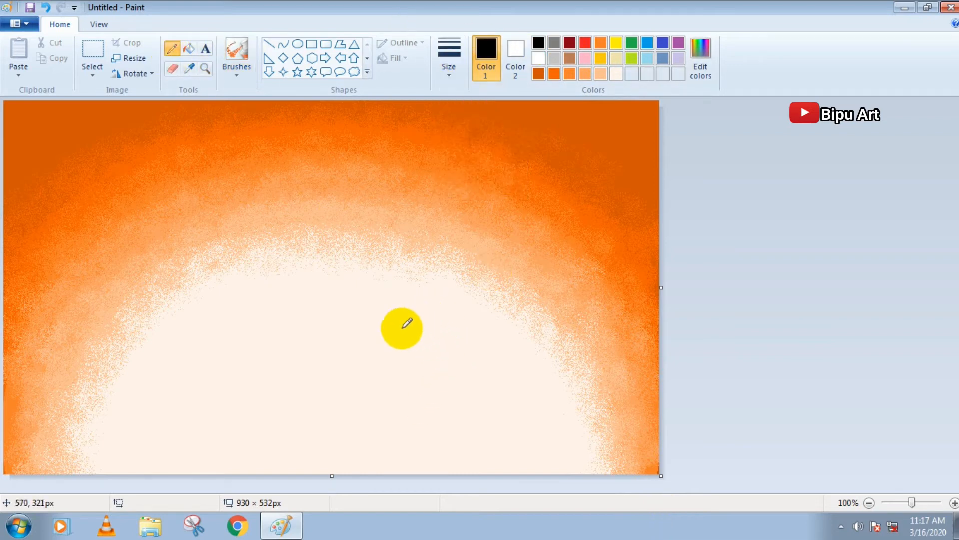
mouse_move(402, 332)
mouse_down()
mouse_move(397, 368)
mouse_move(412, 375)
mouse_up()
mouse_move(400, 331)
mouse_down()
mouse_move(439, 319)
mouse_move(463, 358)
mouse_move(417, 363)
mouse_move(409, 375)
mouse_move(395, 363)
mouse_move(428, 383)
mouse_up()
click(424, 356)
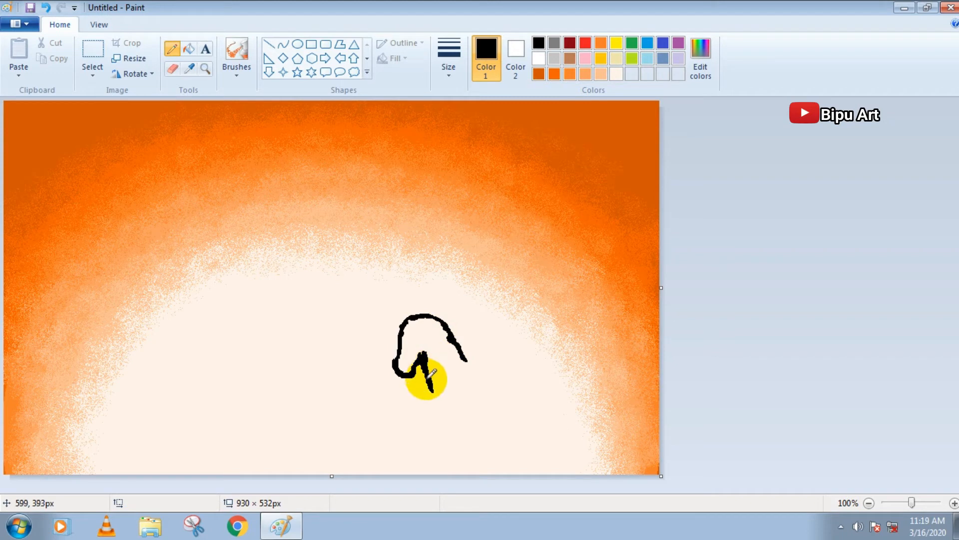
mouse_move(432, 374)
mouse_down()
mouse_move(429, 352)
mouse_move(442, 403)
mouse_move(434, 378)
mouse_move(442, 405)
mouse_up()
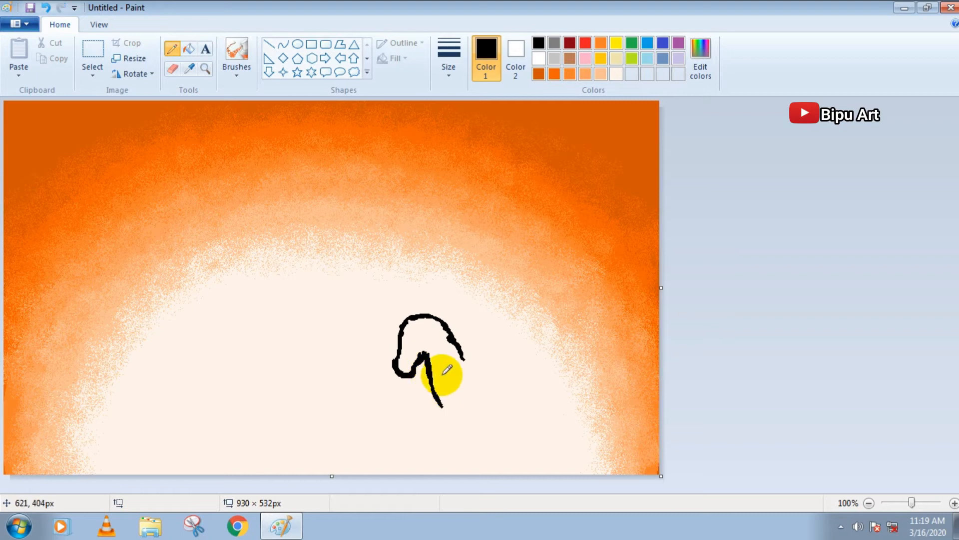
drag(444, 315, 478, 372)
drag(410, 317, 429, 318)
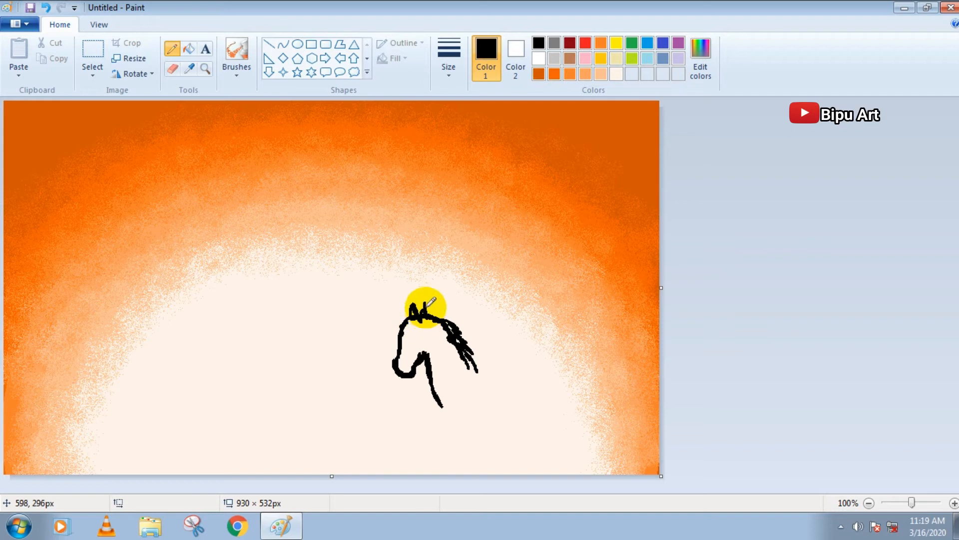
Sketch the rest of the horse in black: chest, raised front leg, back, belly, hind legs and tail, cropped at the canvas edge
mouse_move(439, 406)
mouse_down()
mouse_move(452, 430)
mouse_move(427, 439)
mouse_move(431, 461)
mouse_move(429, 440)
mouse_move(450, 431)
mouse_move(438, 441)
mouse_move(445, 468)
mouse_move(436, 447)
mouse_move(460, 440)
mouse_move(465, 471)
mouse_up()
drag(475, 439, 473, 472)
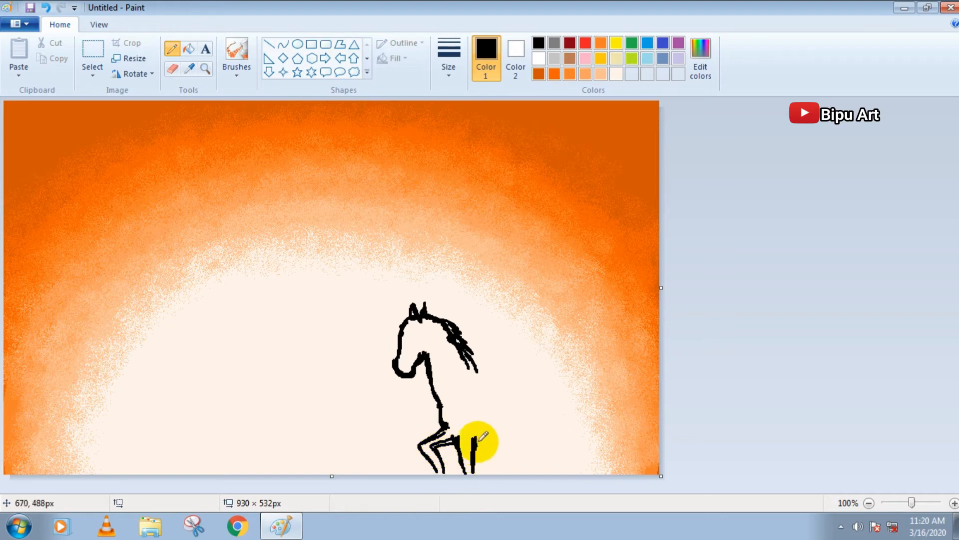
mouse_move(471, 356)
mouse_down()
mouse_move(498, 369)
mouse_move(583, 369)
mouse_move(565, 367)
mouse_move(623, 389)
mouse_move(629, 414)
mouse_move(620, 438)
mouse_up()
mouse_move(474, 439)
mouse_down()
mouse_move(592, 439)
mouse_move(614, 446)
mouse_move(605, 459)
mouse_move(596, 438)
mouse_move(591, 471)
mouse_move(590, 441)
mouse_move(614, 474)
mouse_up()
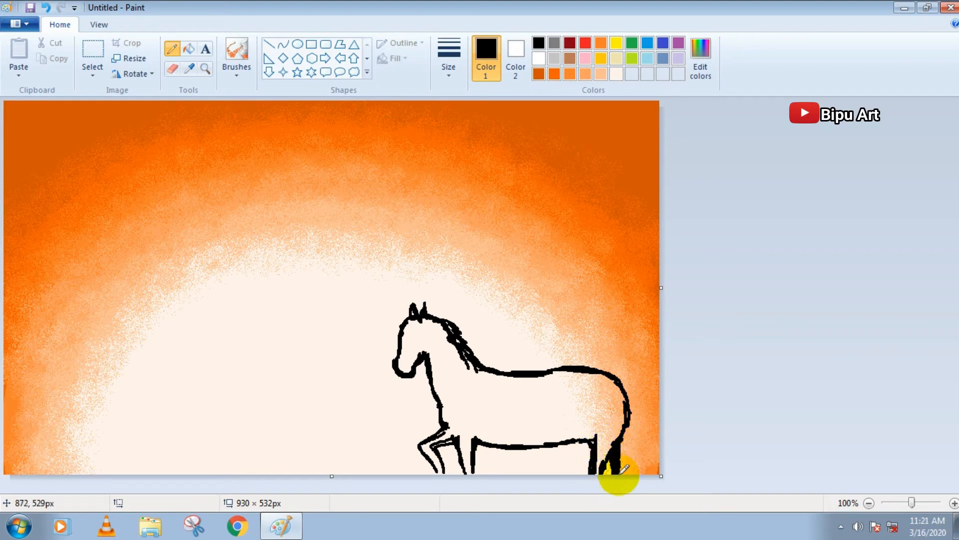
mouse_move(628, 393)
mouse_down()
mouse_move(649, 466)
mouse_move(641, 426)
mouse_up()
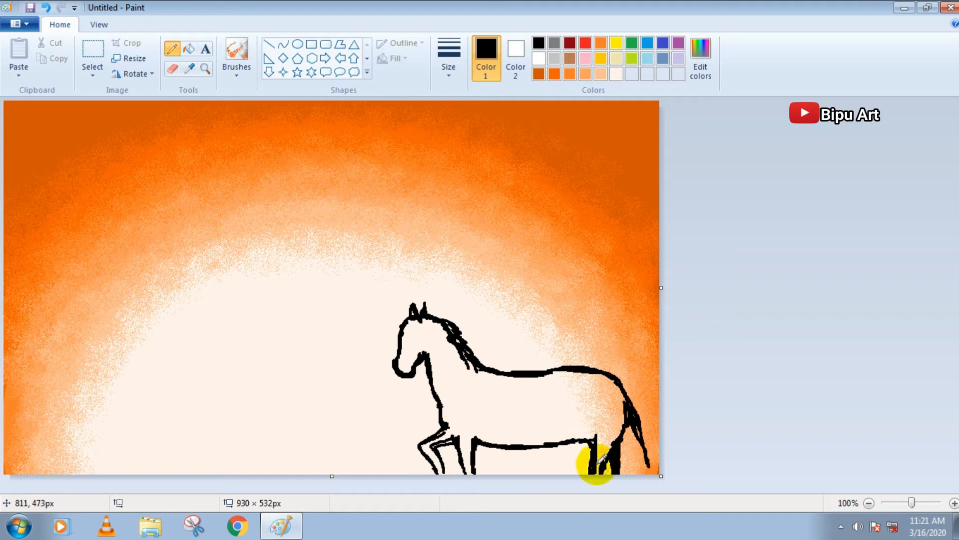
click(189, 49)
click(498, 403)
key(ctrl+z)
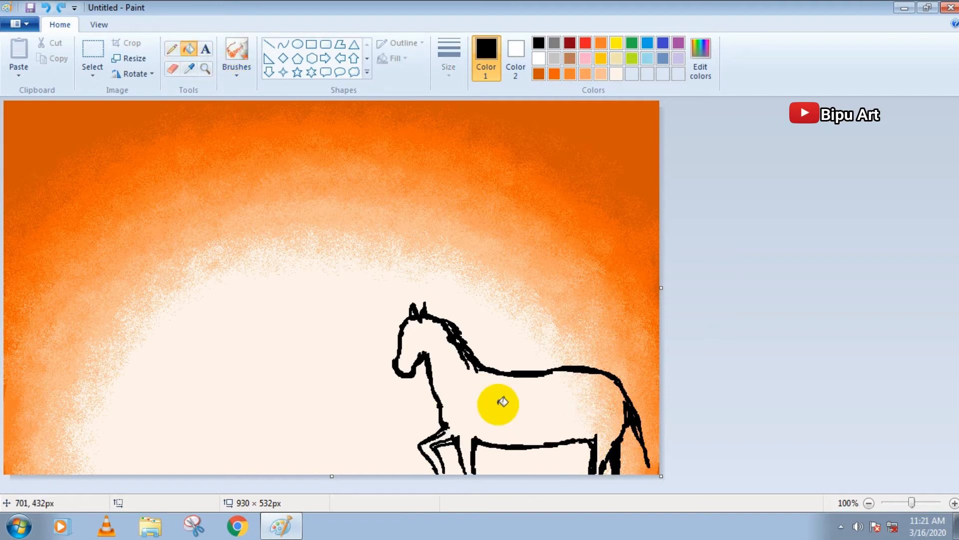
Close the outline at the raised front leg's lower end and fill the horse's body and hindquarters with black
click(171, 48)
click(439, 469)
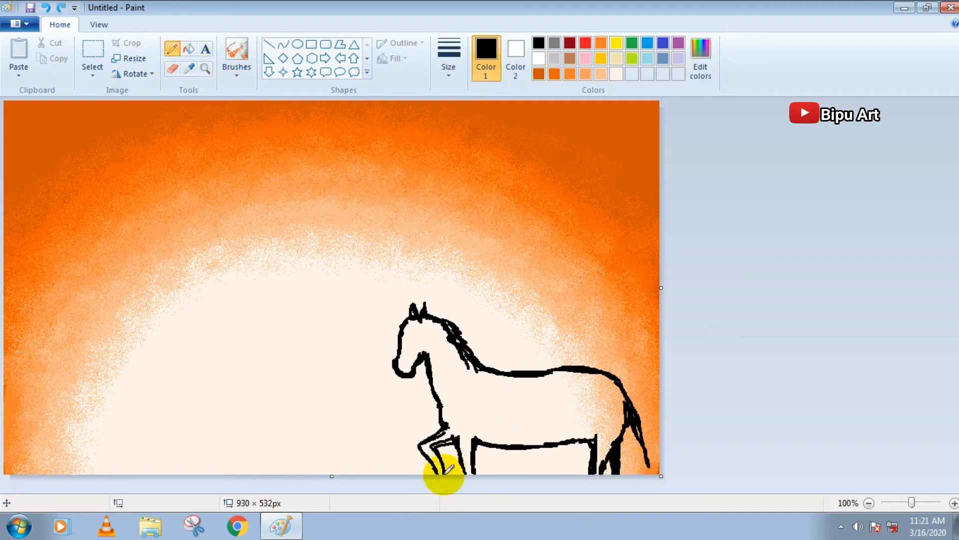
click(189, 49)
click(403, 369)
click(605, 398)
click(607, 447)
Solidify the horse's head, mane, neck and raised front leg with thicker black pencil strokes
click(172, 48)
click(449, 55)
click(449, 183)
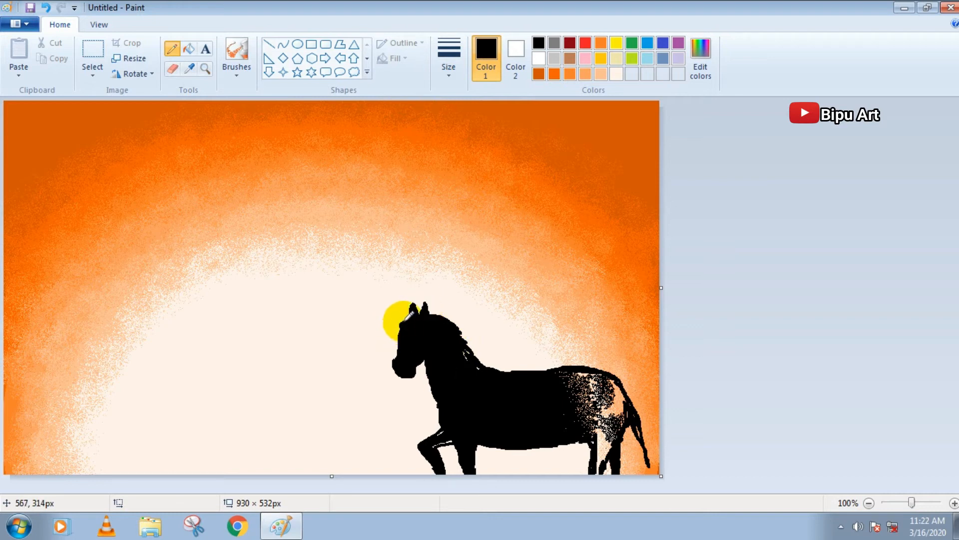
key(ctrl+z)
drag(399, 351, 413, 364)
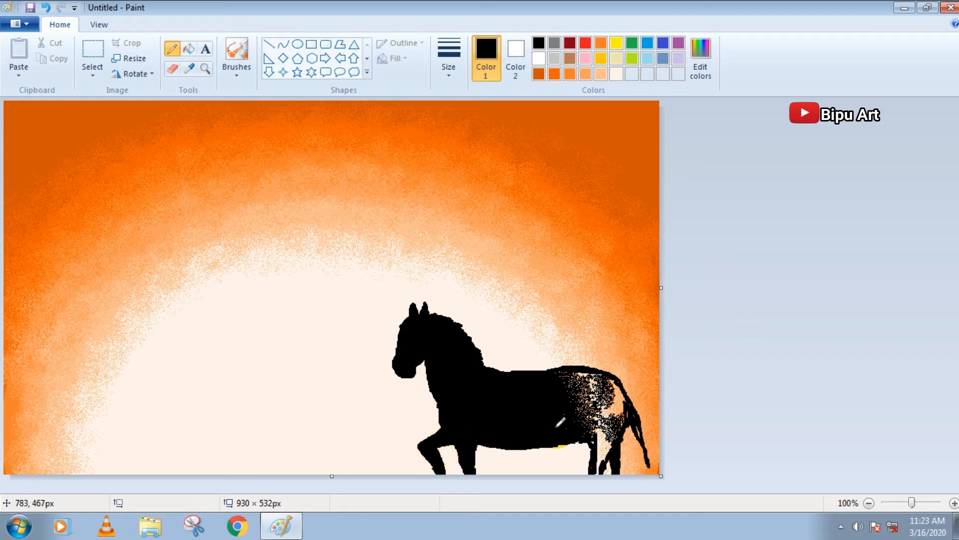
Paint over the speckled hindquarters and hind legs of the horse with a large black brush
click(236, 69)
click(238, 95)
click(449, 69)
click(475, 184)
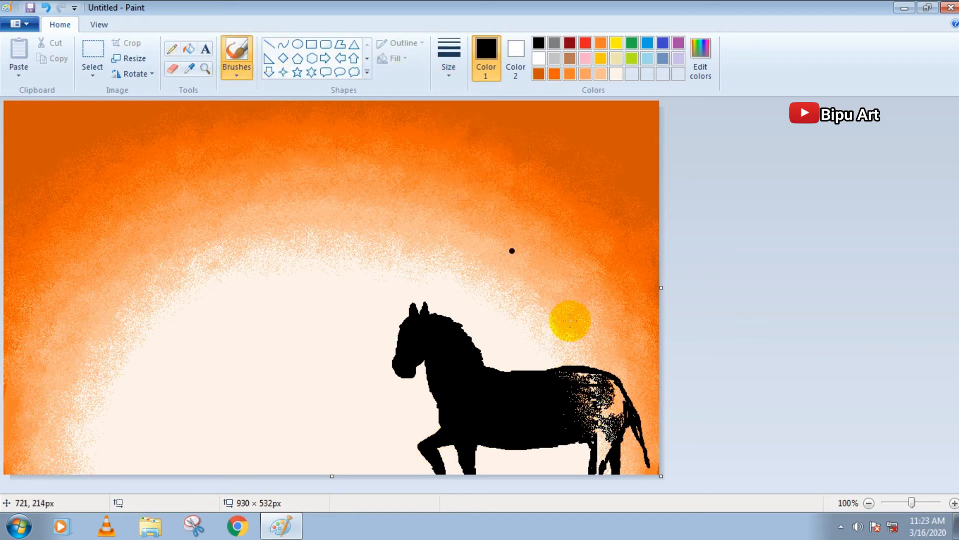
mouse_move(596, 378)
mouse_down()
mouse_move(614, 394)
mouse_move(620, 431)
mouse_move(596, 471)
mouse_move(586, 430)
mouse_up()
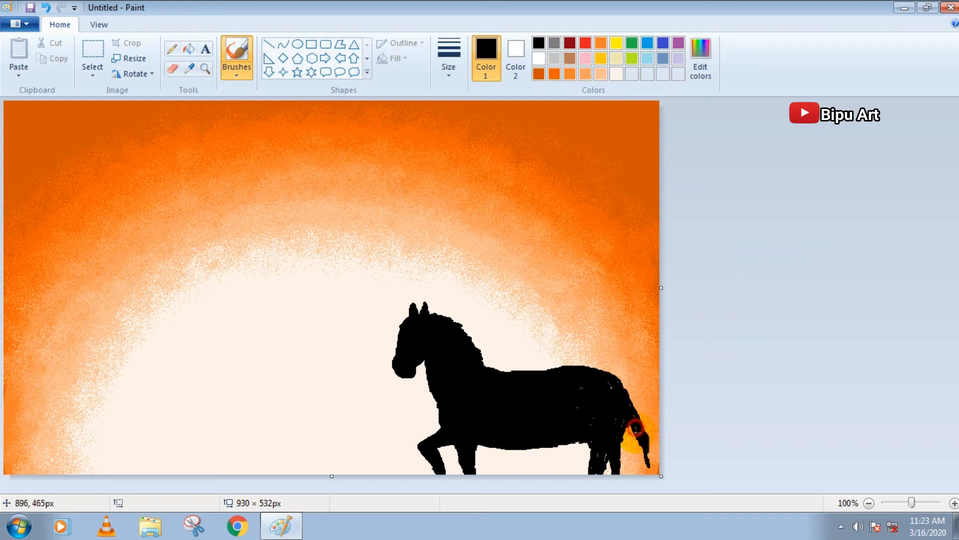
Thicken the horse's tail with black pencil strokes and brush over the remaining specks in its back and hindquarters
click(171, 49)
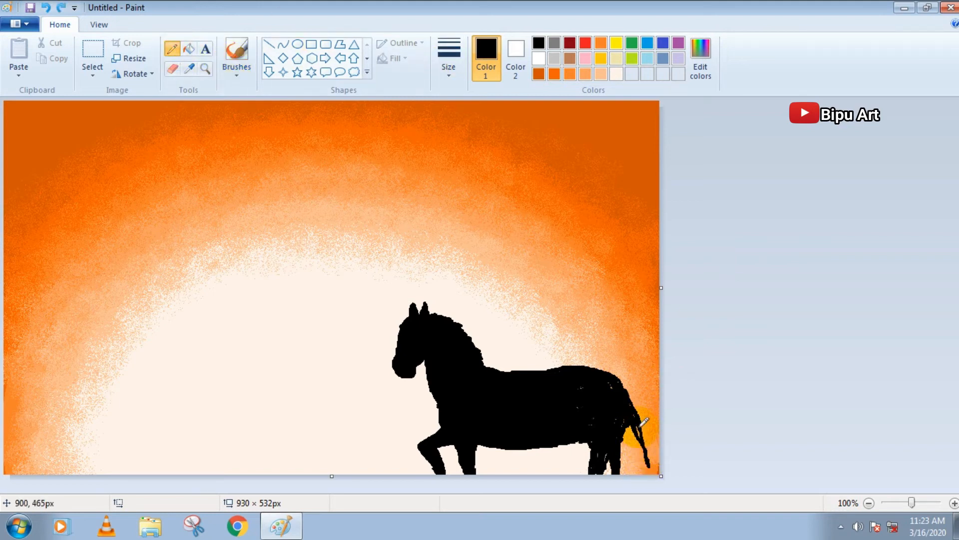
mouse_move(640, 434)
mouse_down()
mouse_move(645, 463)
mouse_move(639, 416)
mouse_move(650, 471)
mouse_up()
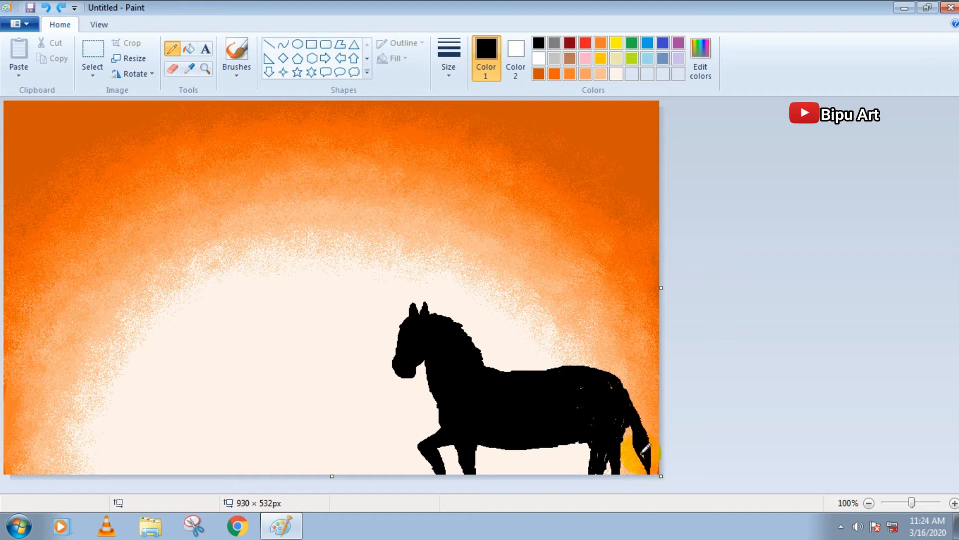
drag(635, 422, 648, 468)
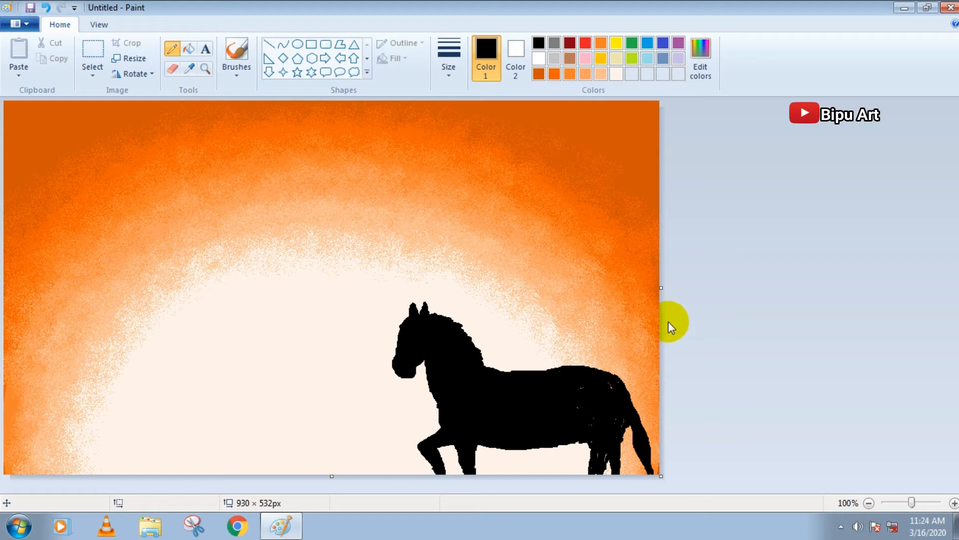
click(237, 55)
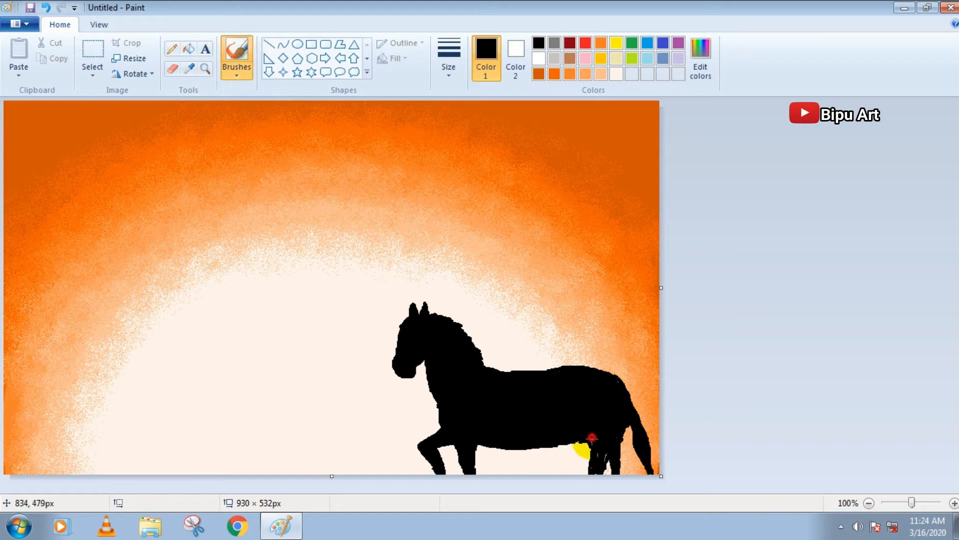
mouse_move(489, 372)
mouse_down()
mouse_move(567, 367)
mouse_move(611, 385)
mouse_up()
mouse_move(549, 373)
mouse_down()
mouse_move(533, 370)
mouse_move(632, 410)
mouse_up()
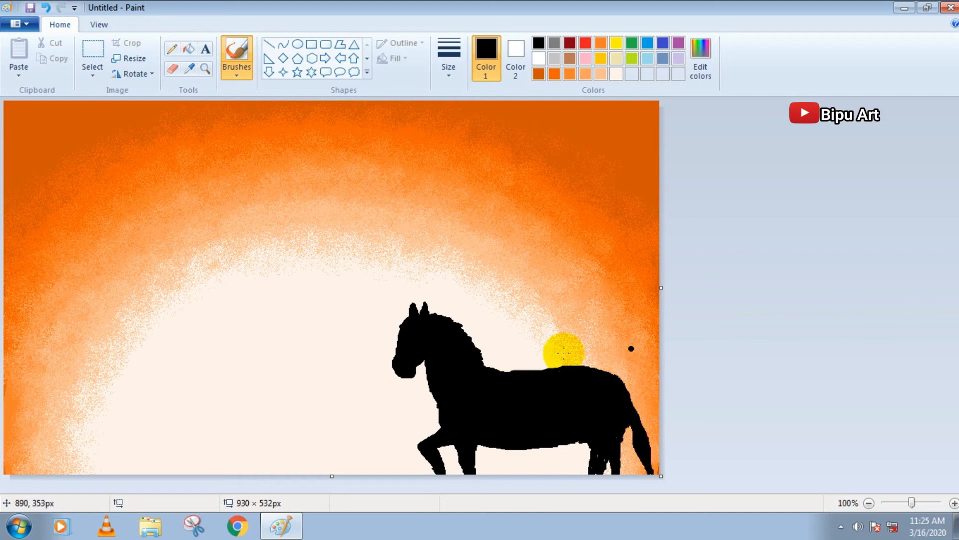
Paint a black standing figure facing away from the horse's head, and add a brimmed hat in pencil
click(278, 347)
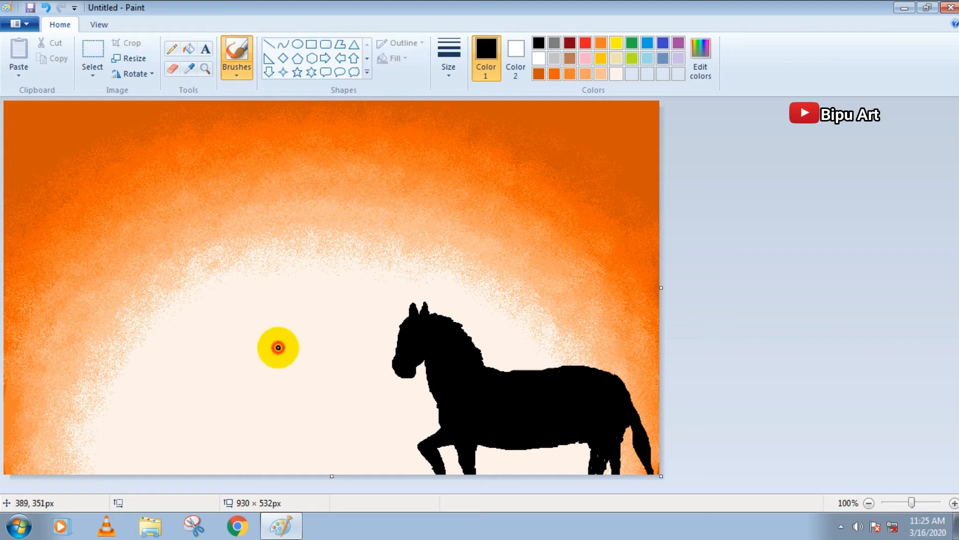
mouse_move(278, 348)
mouse_down()
mouse_move(288, 371)
mouse_move(290, 342)
mouse_move(301, 358)
mouse_move(288, 344)
mouse_move(291, 368)
mouse_move(298, 353)
mouse_move(287, 384)
mouse_move(296, 371)
mouse_move(305, 401)
mouse_move(285, 386)
mouse_move(278, 392)
mouse_move(287, 402)
mouse_move(271, 433)
mouse_move(281, 398)
mouse_move(296, 413)
mouse_move(299, 400)
mouse_move(284, 400)
mouse_move(288, 438)
mouse_move(302, 407)
mouse_move(307, 425)
mouse_move(296, 438)
mouse_move(283, 409)
mouse_move(283, 445)
mouse_move(281, 394)
mouse_move(276, 444)
mouse_move(305, 433)
mouse_move(282, 392)
mouse_move(281, 417)
mouse_up()
mouse_move(297, 357)
mouse_down()
mouse_move(278, 332)
mouse_move(289, 323)
mouse_up()
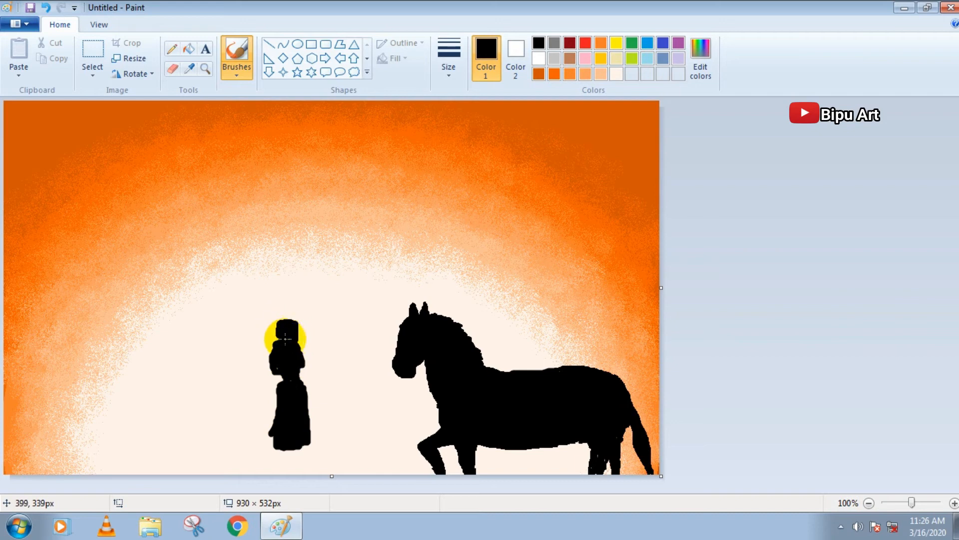
click(171, 49)
mouse_move(272, 346)
mouse_down()
mouse_move(298, 340)
mouse_move(270, 344)
mouse_move(302, 350)
mouse_up()
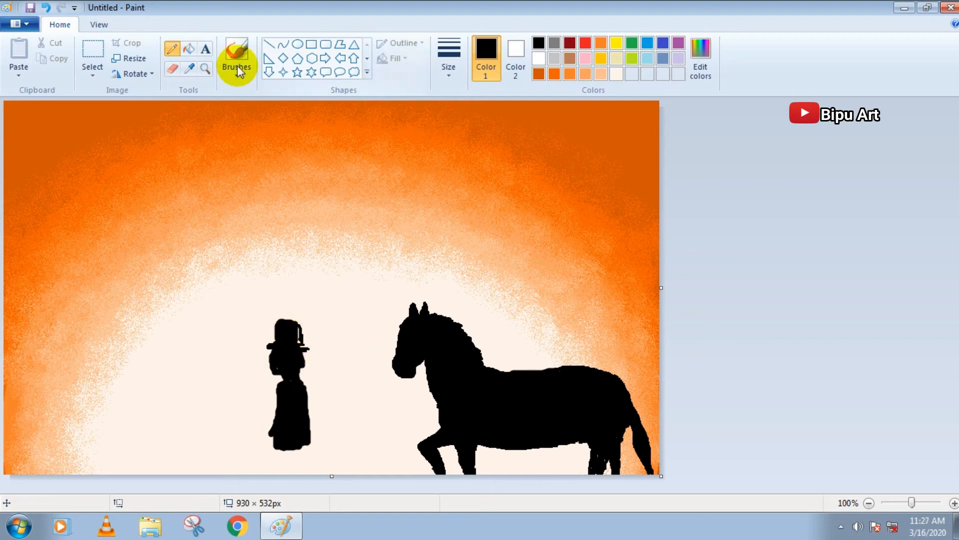
Lower the figure's hat by covering its top in white and cream, and reshape the crown and brim in black
click(538, 58)
drag(268, 328, 295, 323)
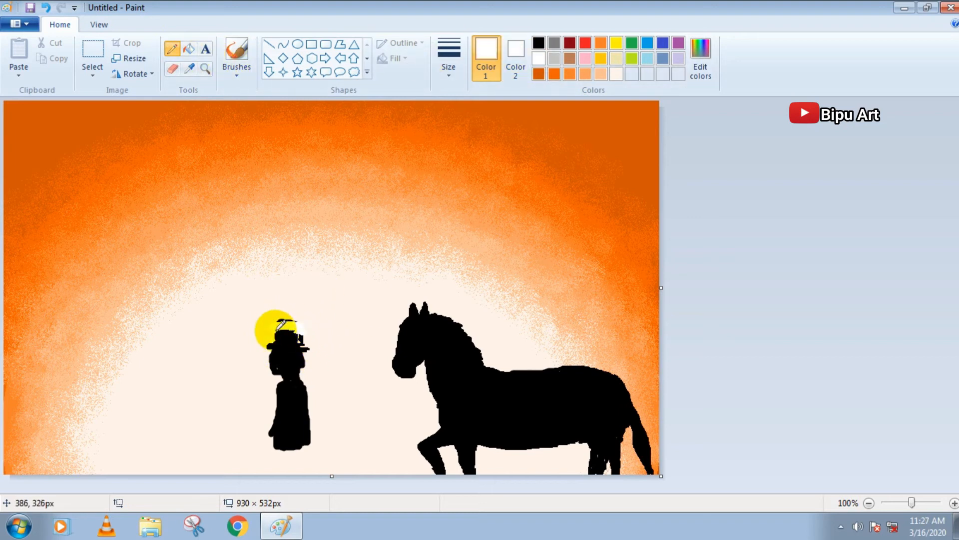
click(617, 74)
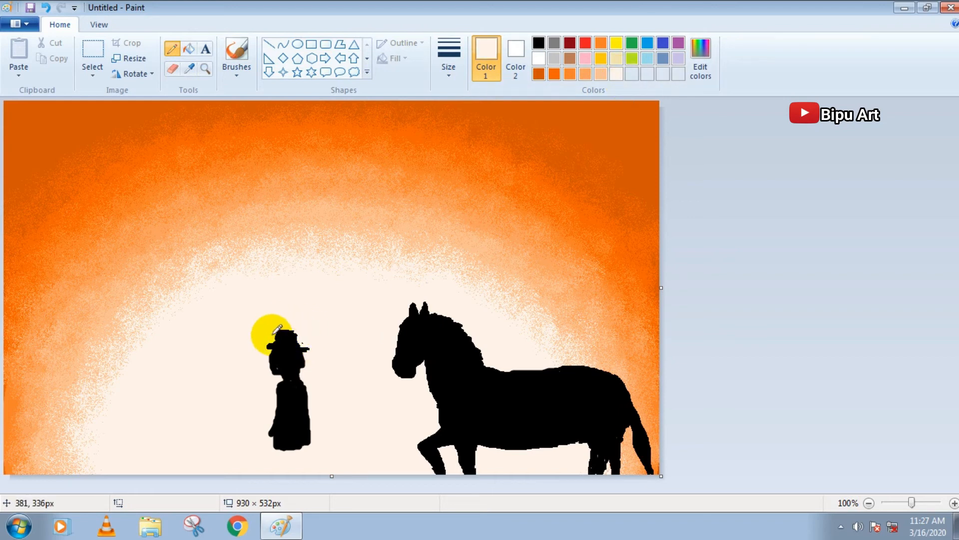
right_click(539, 43)
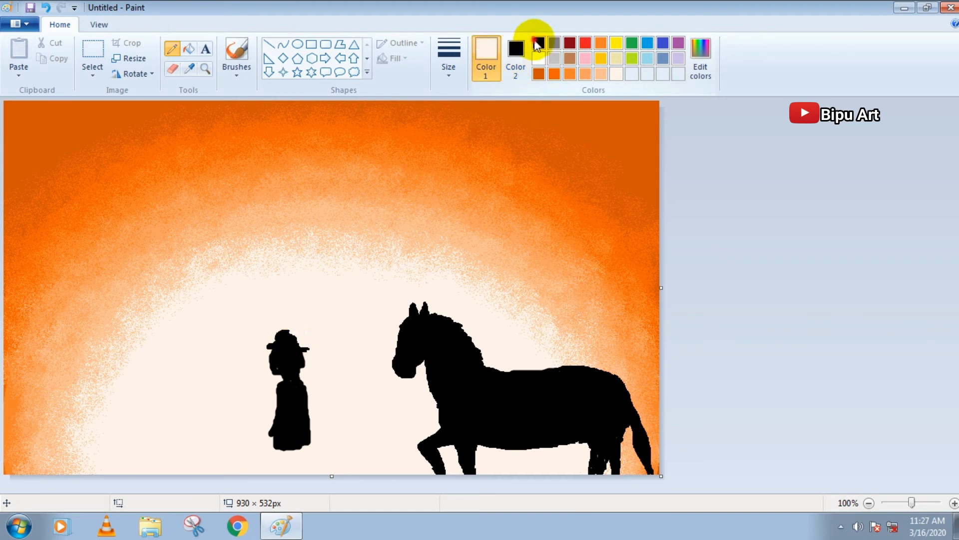
click(539, 43)
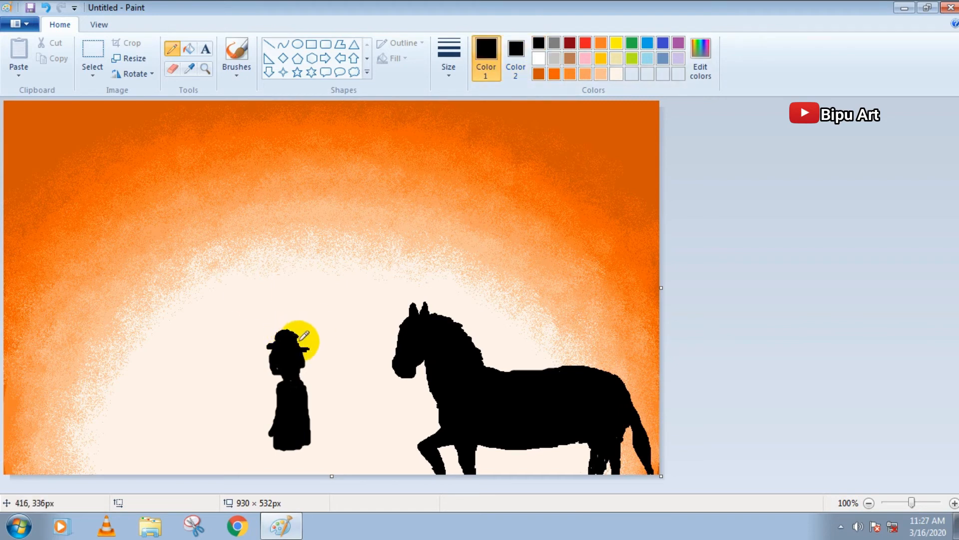
drag(276, 342, 263, 347)
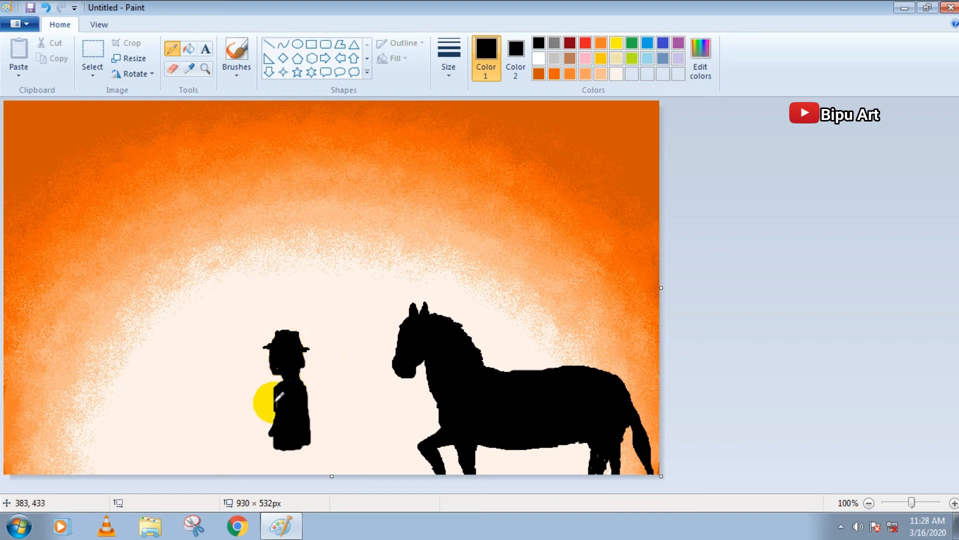
Extend the figure's black body down to the canvas edge and add an arm holding a walking stick
mouse_move(281, 380)
mouse_down()
mouse_move(262, 429)
mouse_move(281, 453)
mouse_move(269, 455)
mouse_move(306, 461)
mouse_move(269, 460)
mouse_move(310, 463)
mouse_up()
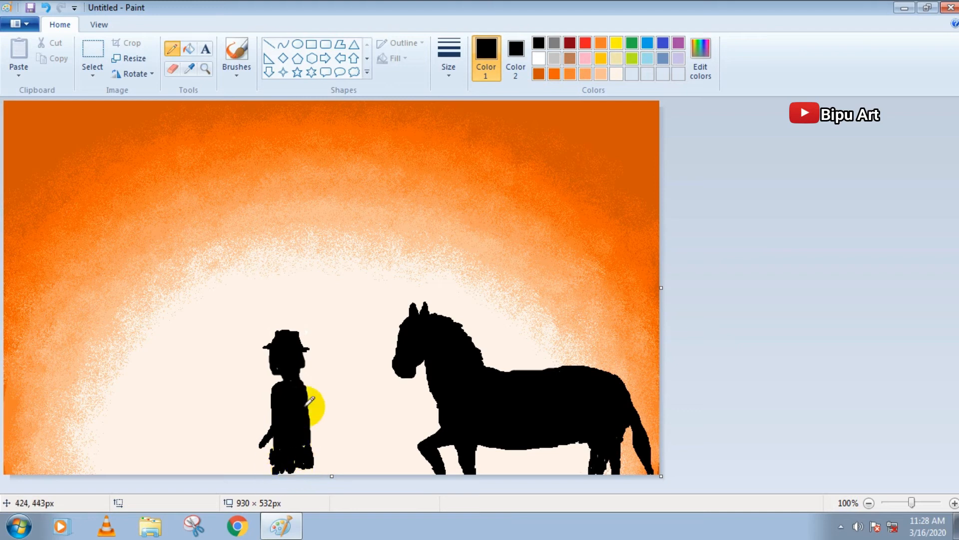
mouse_move(275, 417)
mouse_down()
mouse_move(260, 450)
mouse_move(286, 400)
mouse_move(260, 451)
mouse_move(297, 458)
mouse_up()
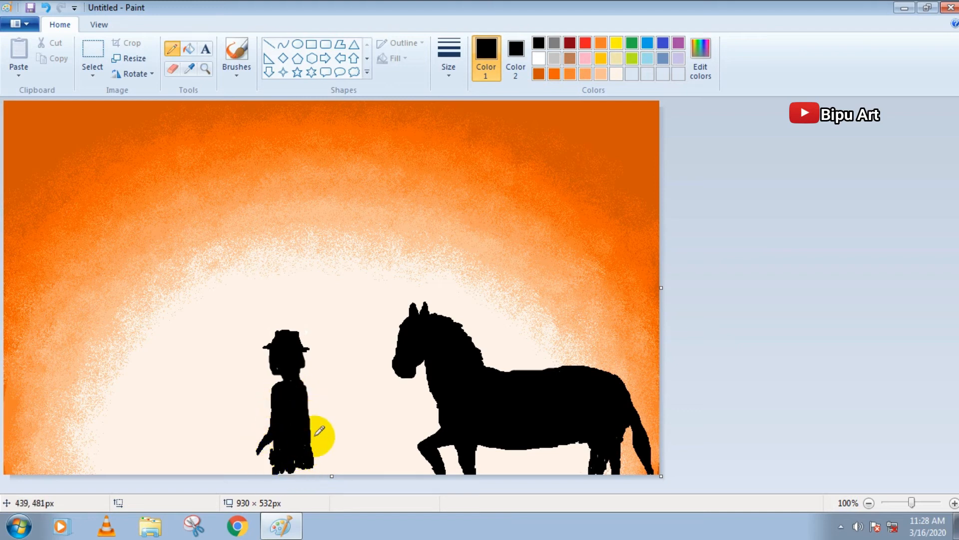
mouse_move(250, 440)
mouse_down()
mouse_move(261, 460)
mouse_move(242, 429)
mouse_up()
click(244, 430)
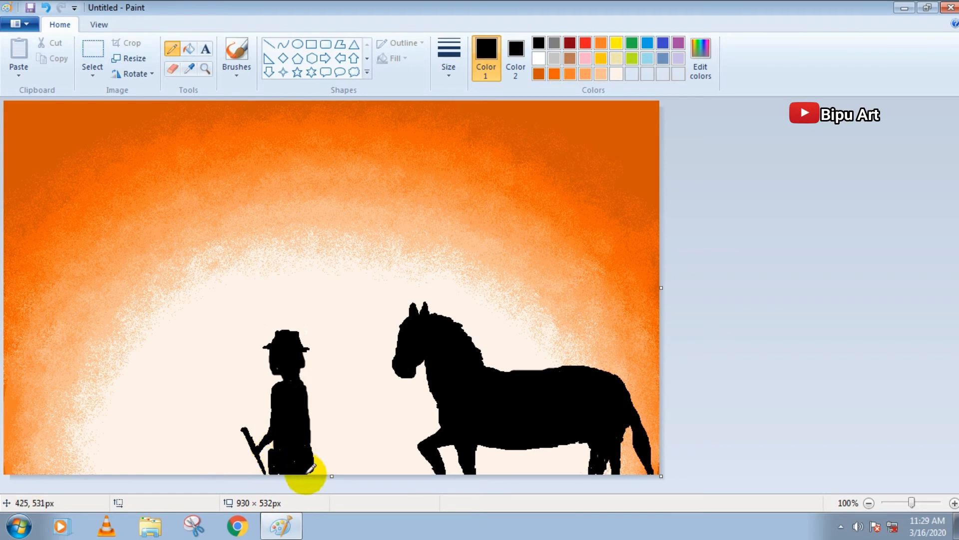
drag(310, 462, 313, 466)
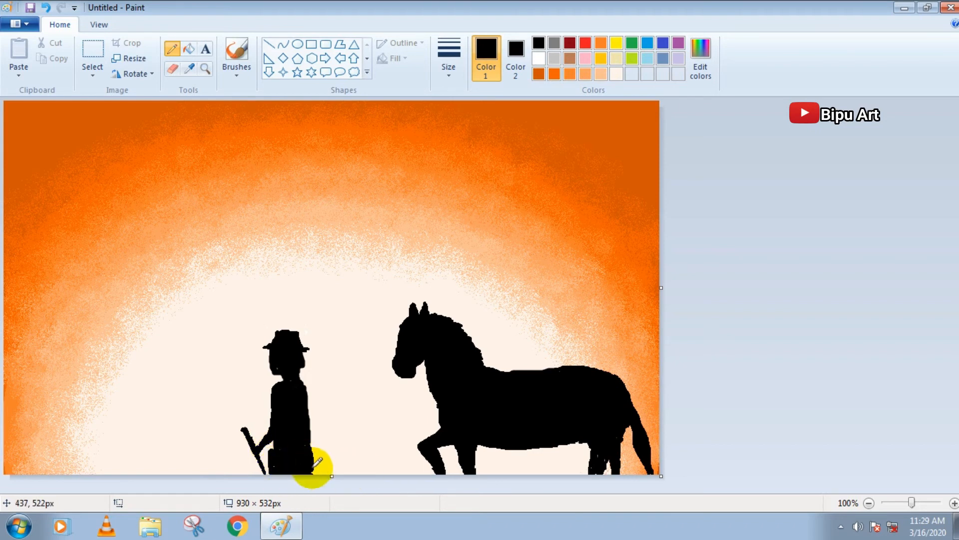
Set both drawing colors to cream and trim the edge of the figure's head below the hat brim
click(516, 55)
click(617, 74)
click(486, 54)
click(617, 74)
click(308, 360)
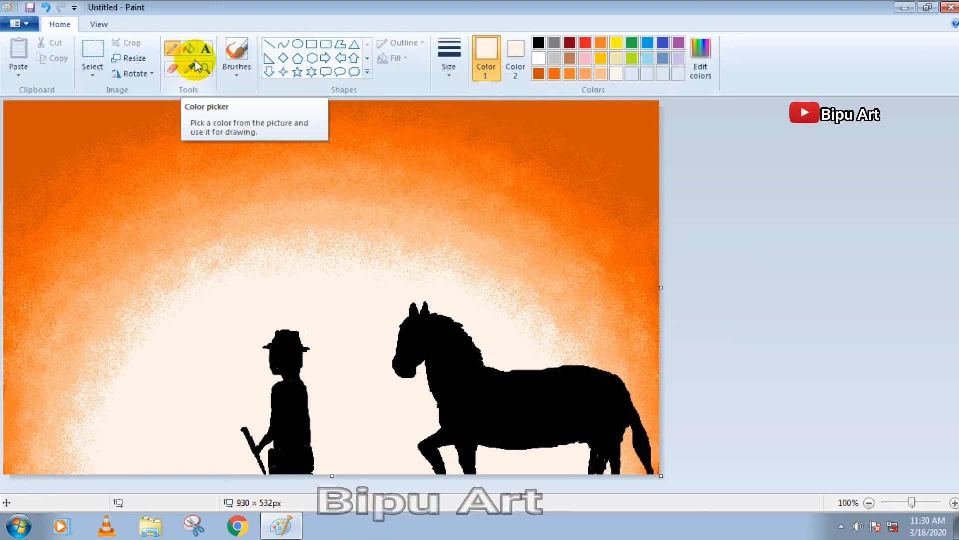
Paint a solid black hill with a brush, sloping down from the canvas's left edge toward the figure
click(236, 70)
click(236, 106)
click(541, 43)
drag(7, 470, 159, 472)
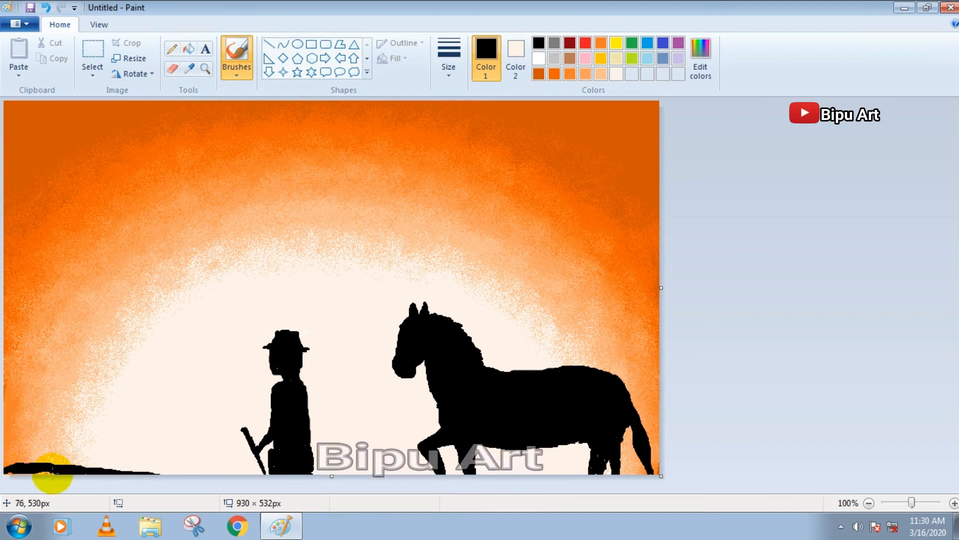
mouse_move(50, 460)
mouse_down()
mouse_move(10, 446)
mouse_move(69, 459)
mouse_up()
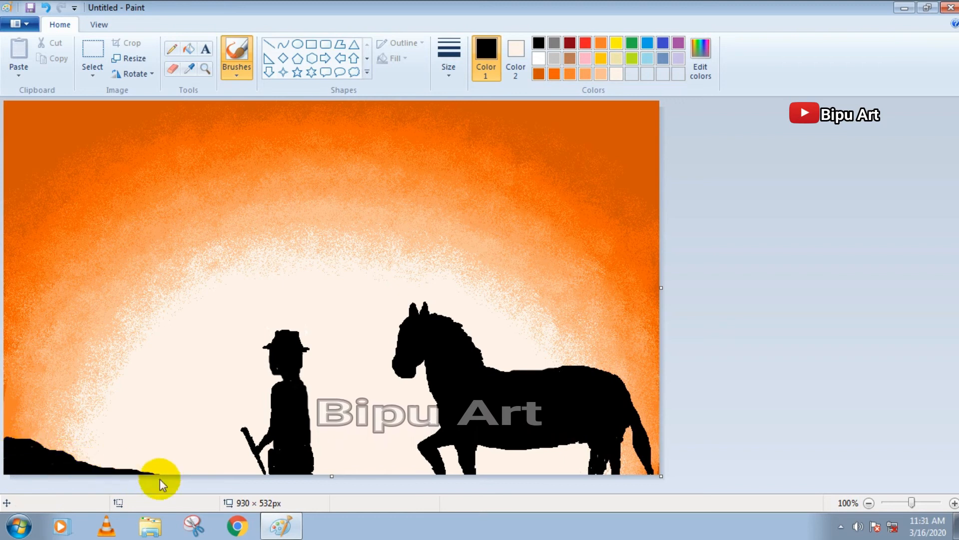
mouse_move(28, 445)
mouse_down()
mouse_move(144, 470)
mouse_move(7, 436)
mouse_move(97, 467)
mouse_up()
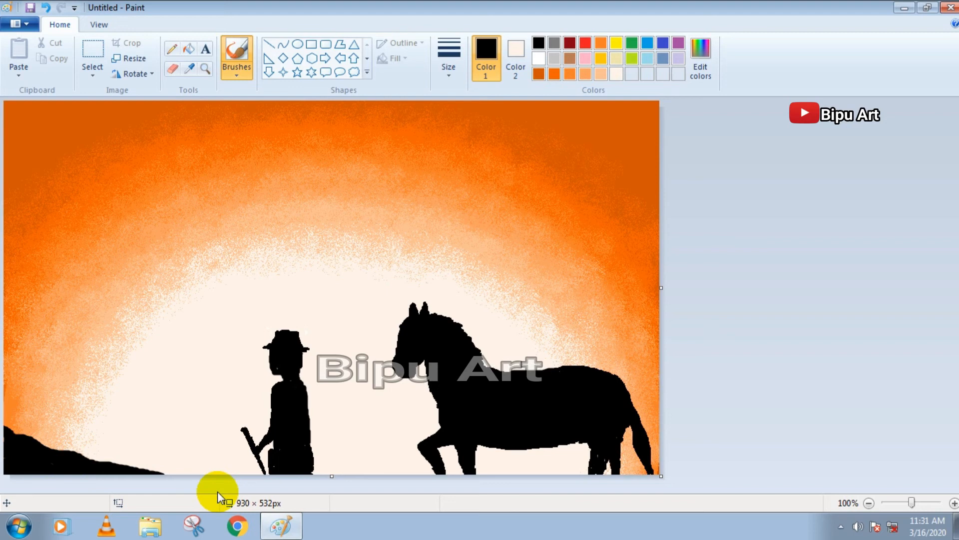
Draw small black grass tufts along the hill's slope with a thinner pencil
click(171, 49)
click(451, 62)
click(460, 128)
drag(18, 435, 19, 424)
mouse_move(14, 435)
mouse_down()
mouse_move(57, 453)
mouse_move(70, 445)
mouse_move(122, 462)
mouse_up()
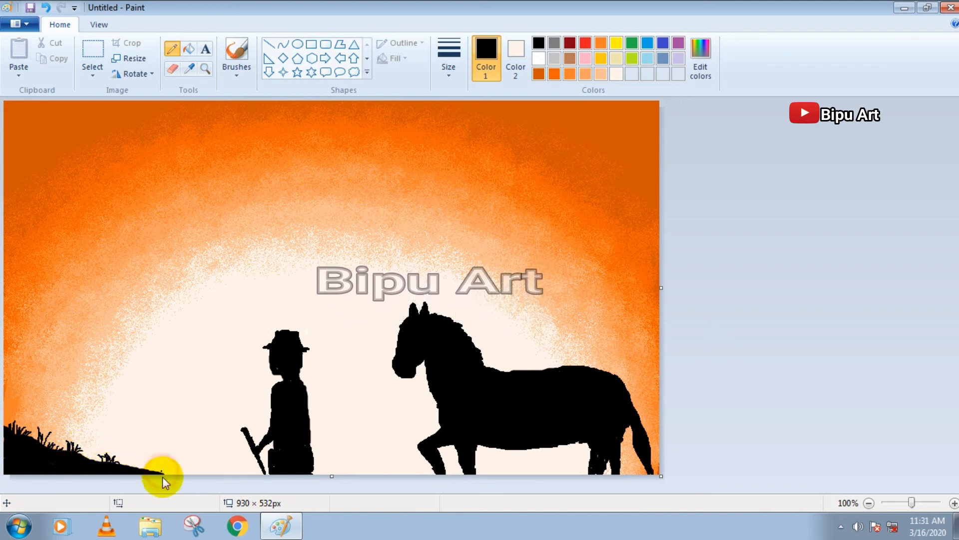
Draw small black grass tufts along the canvas's lower edge around the horse's hind legs
drag(627, 471, 639, 472)
mouse_move(563, 473)
mouse_down()
mouse_move(548, 473)
mouse_move(577, 467)
mouse_up()
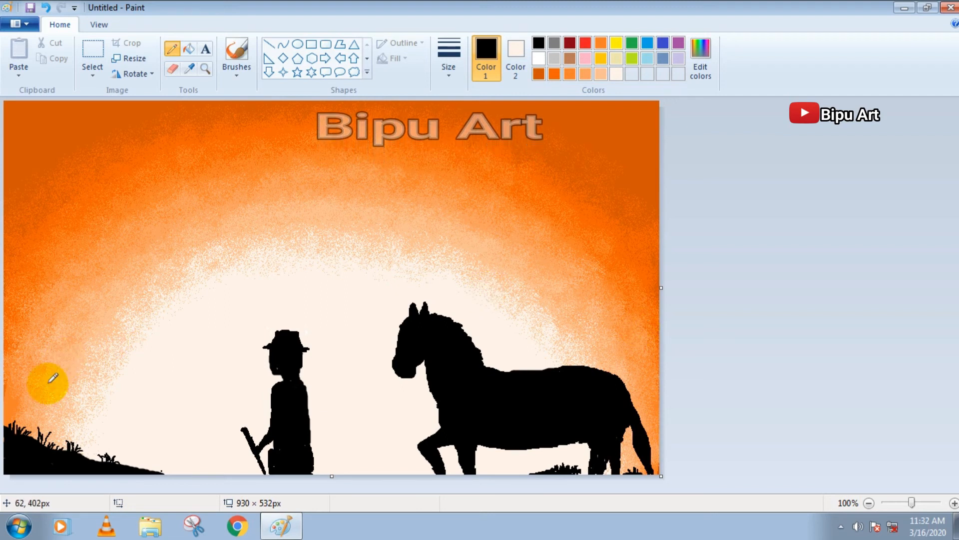
Draw a bare black tree with forked branches rising from the hill, using a thick pencil
drag(77, 224, 87, 232)
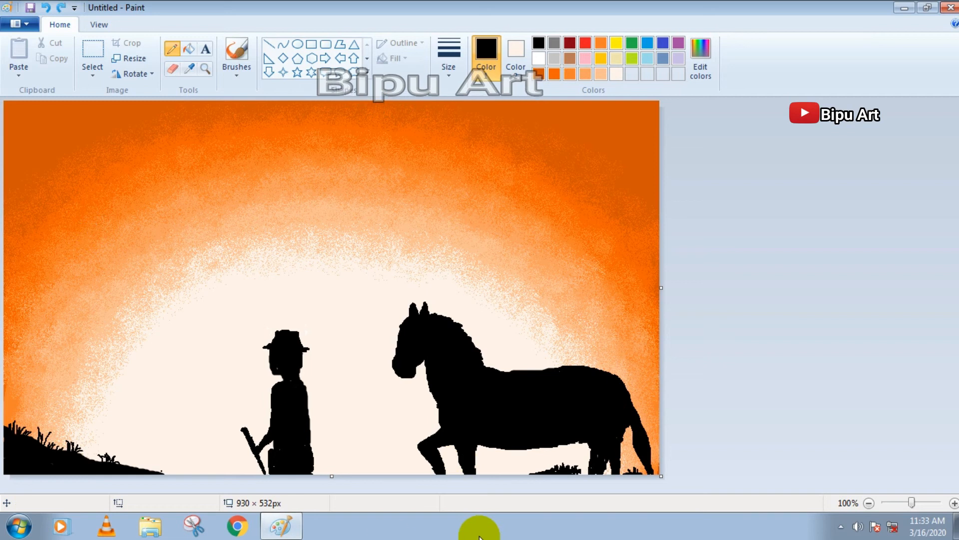
click(446, 54)
click(456, 177)
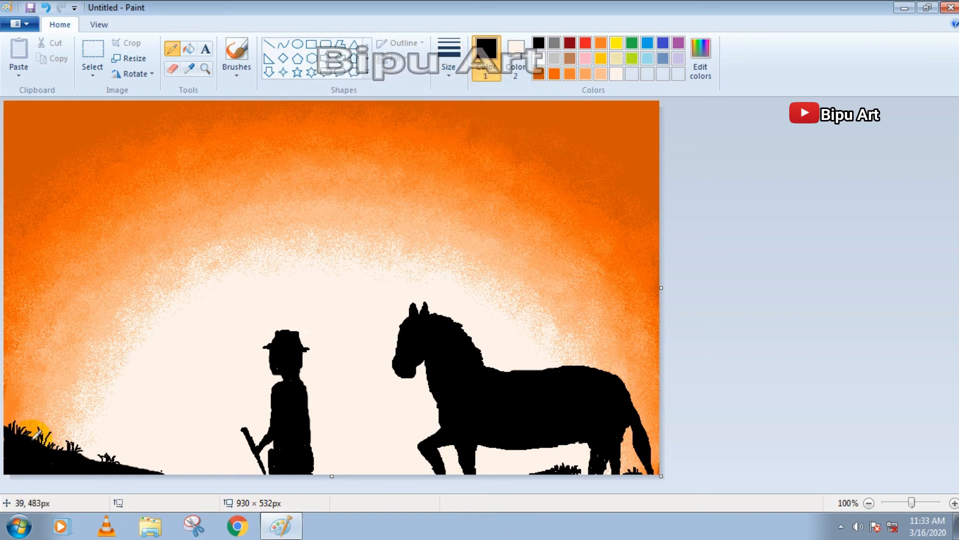
mouse_move(31, 431)
mouse_down()
mouse_move(57, 322)
mouse_move(56, 269)
mouse_move(57, 289)
mouse_move(79, 222)
mouse_up()
mouse_move(55, 341)
mouse_down()
mouse_move(89, 269)
mouse_move(135, 246)
mouse_up()
drag(56, 277, 49, 252)
drag(54, 332, 29, 430)
drag(115, 254, 119, 220)
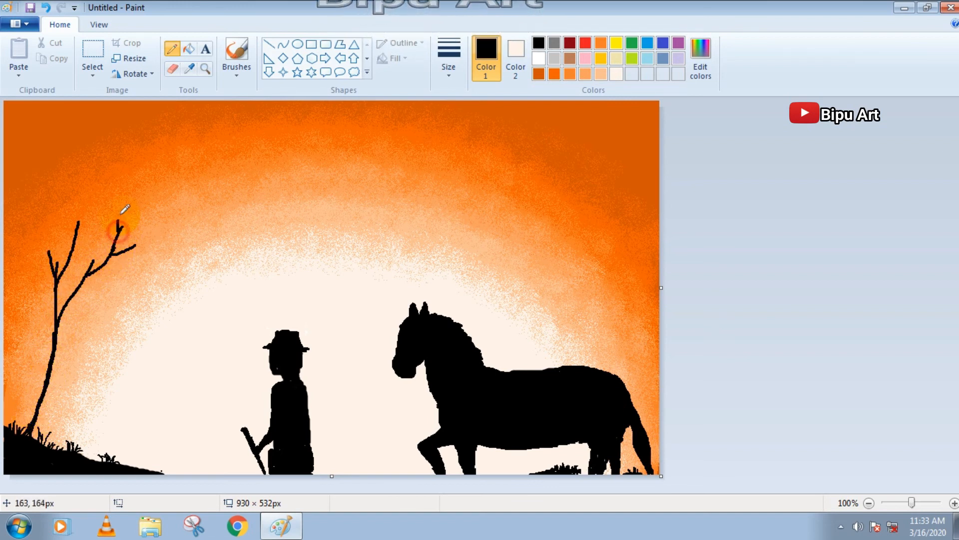
Draw a smaller black branching tree beside the first one and extend the first tree's highest branch
mouse_move(44, 438)
mouse_down()
mouse_move(69, 365)
mouse_move(109, 312)
mouse_move(88, 301)
mouse_up()
drag(91, 315, 108, 304)
drag(68, 360, 66, 318)
mouse_move(68, 339)
mouse_down()
mouse_move(70, 310)
mouse_move(118, 310)
mouse_up()
mouse_move(75, 235)
mouse_down()
mouse_move(69, 204)
mouse_move(80, 190)
mouse_up()
Add short black twigs to the branches of both trees with a thinner pencil
click(444, 62)
click(472, 153)
drag(55, 320, 51, 312)
drag(115, 254, 147, 246)
drag(108, 306, 116, 291)
Draw tall black grass blades on the hill around the bases of the two trees
drag(47, 440, 49, 414)
drag(55, 443, 70, 420)
drag(63, 444, 84, 415)
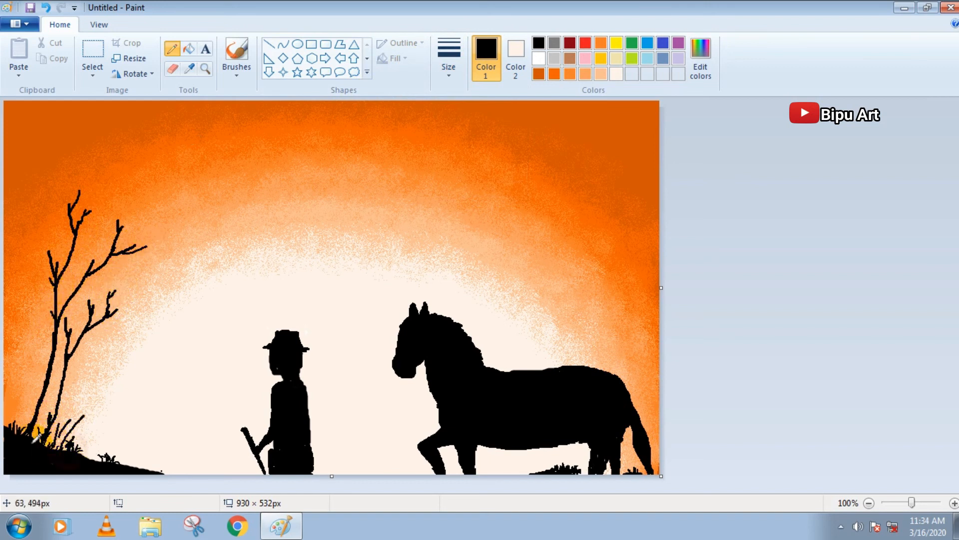
drag(21, 428, 14, 415)
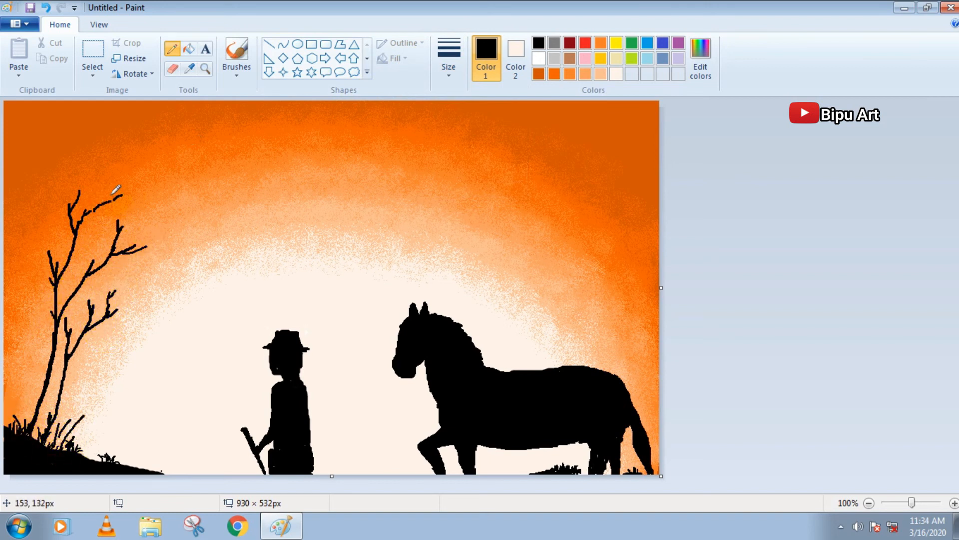
Dab clusters of round black leaf dots with a brush on two outer branch tips of the taller tree
click(235, 71)
click(448, 57)
click(460, 164)
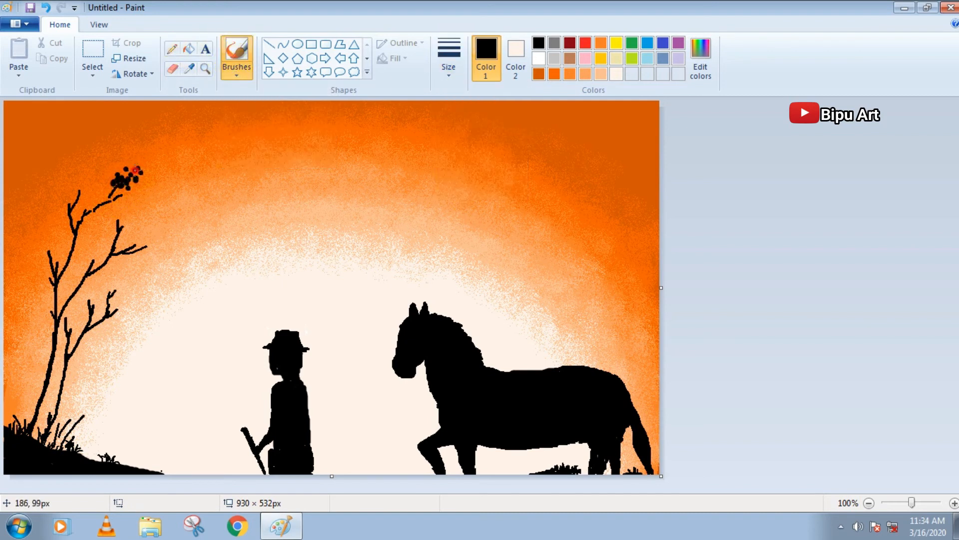
click(145, 182)
click(147, 177)
click(146, 170)
click(129, 242)
click(135, 236)
click(140, 234)
click(143, 237)
click(136, 243)
click(153, 244)
click(157, 240)
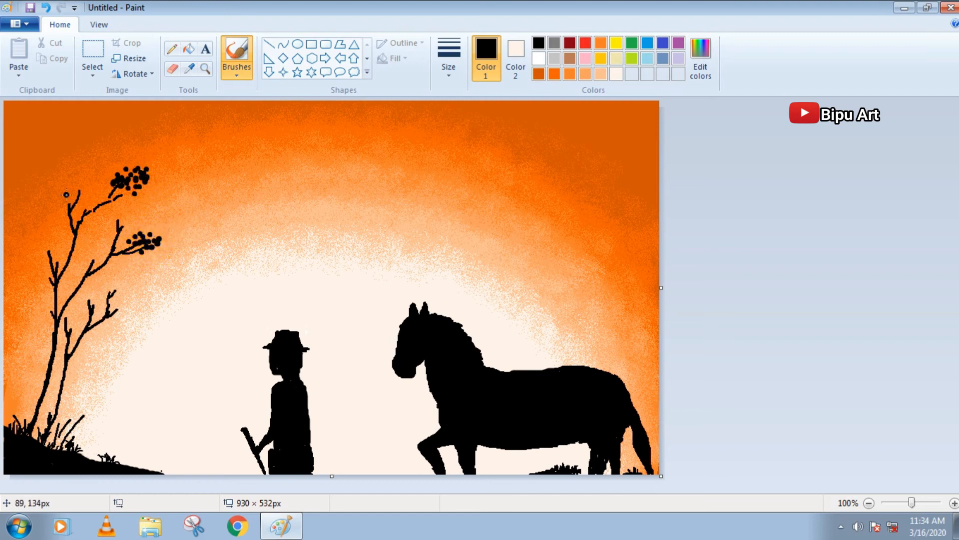
Spray speckled black foliage around the leaf clusters and on the taller tree's remaining branch tips
click(238, 71)
click(322, 96)
click(111, 191)
click(452, 55)
click(460, 138)
click(100, 200)
click(454, 64)
click(460, 155)
click(117, 197)
click(121, 229)
click(151, 234)
click(160, 232)
click(168, 240)
click(124, 256)
click(75, 198)
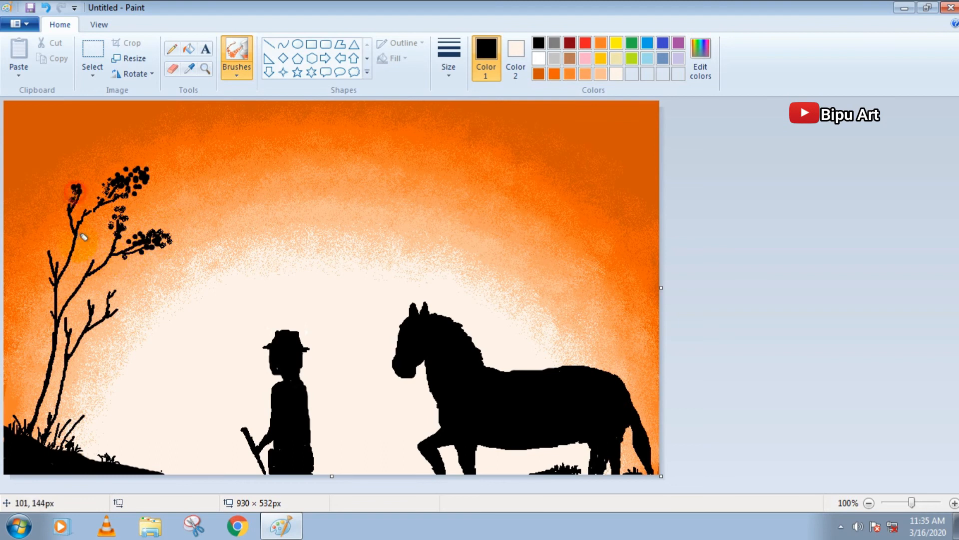
click(45, 244)
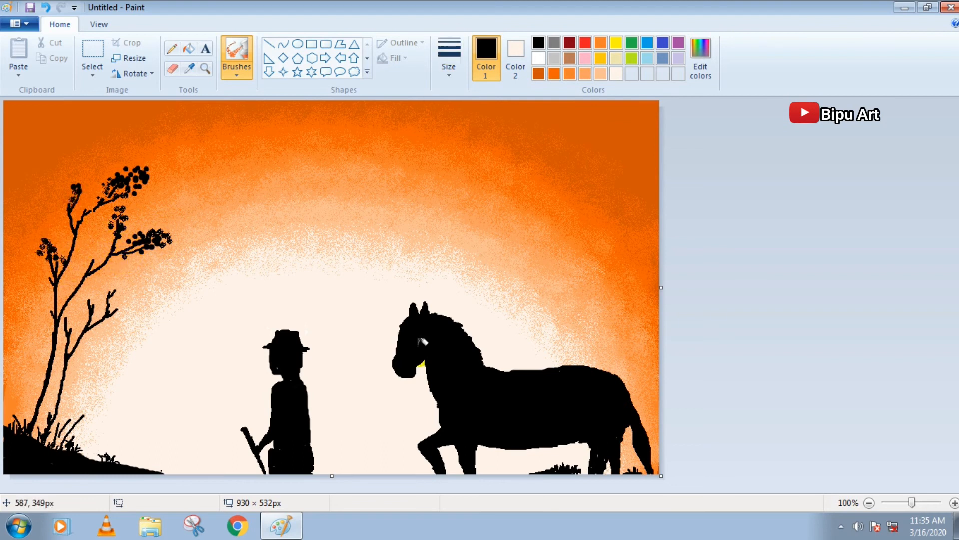
Draw one four-pointed and three five-pointed small stars with solid white fill in the sky above the horse
click(284, 73)
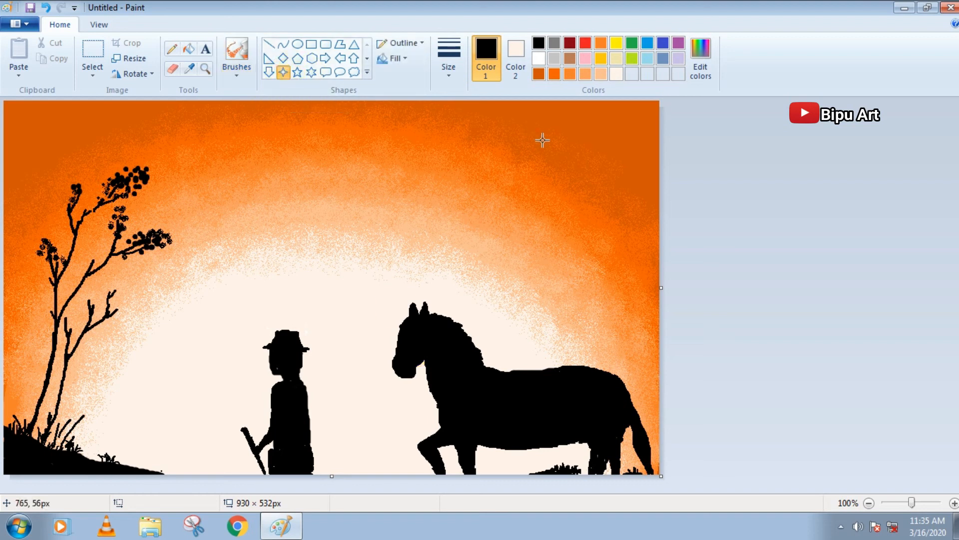
click(538, 58)
click(516, 59)
click(538, 59)
click(402, 60)
click(400, 77)
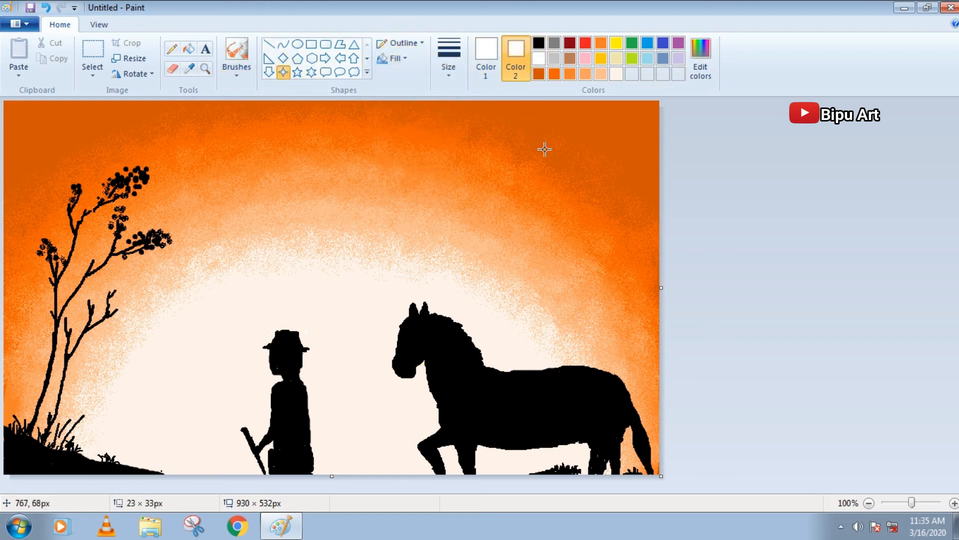
drag(561, 134, 585, 169)
click(401, 44)
click(401, 59)
click(400, 59)
click(401, 92)
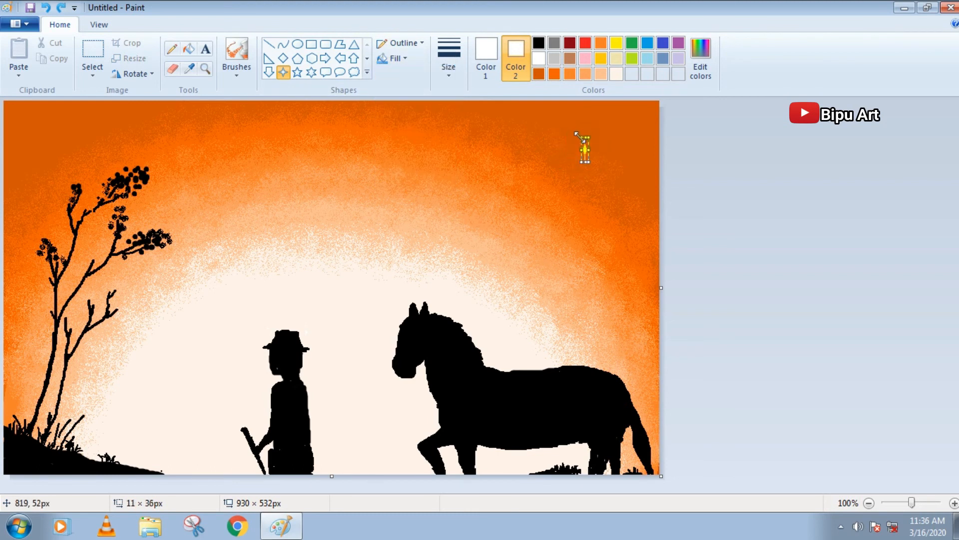
click(297, 73)
drag(563, 169, 575, 181)
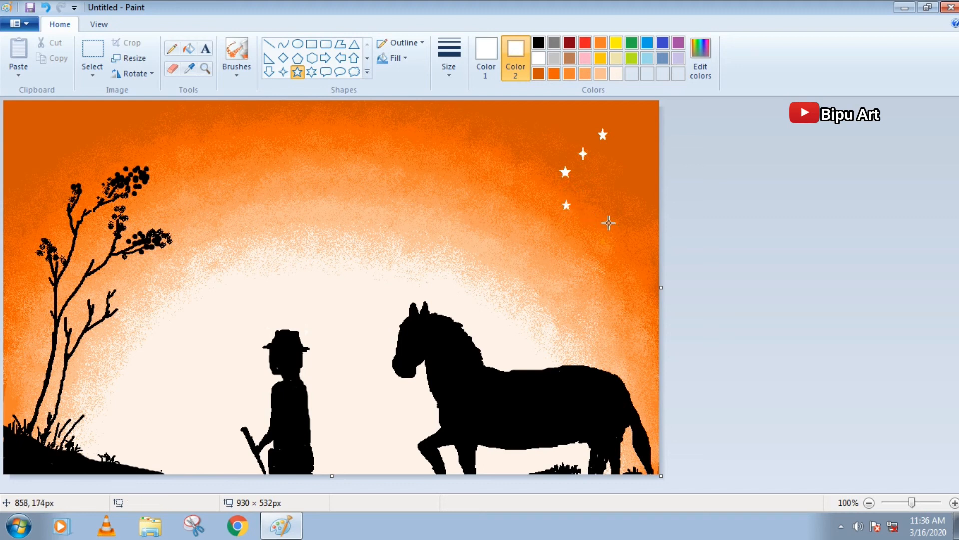
Draw a white sparkle star with thin crossing rays in the sky above the trees
click(237, 50)
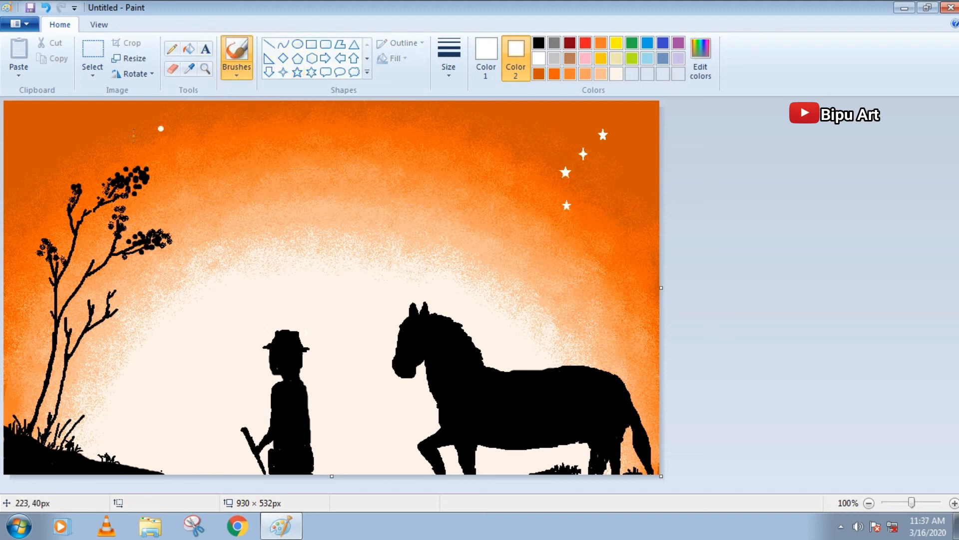
click(172, 49)
click(448, 58)
click(463, 95)
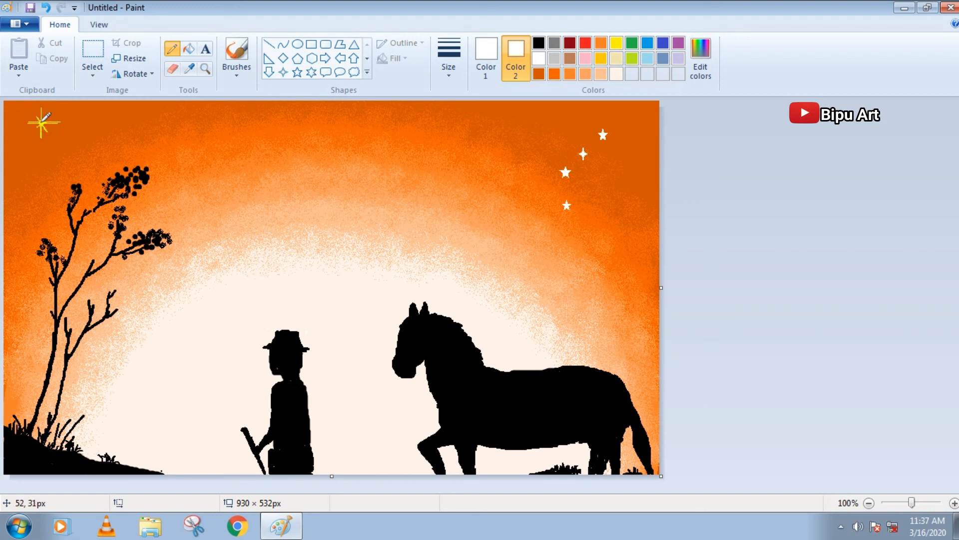
Set both drawing colors to light orange and draw thin highlights along the man's hat, head and body edges
click(601, 74)
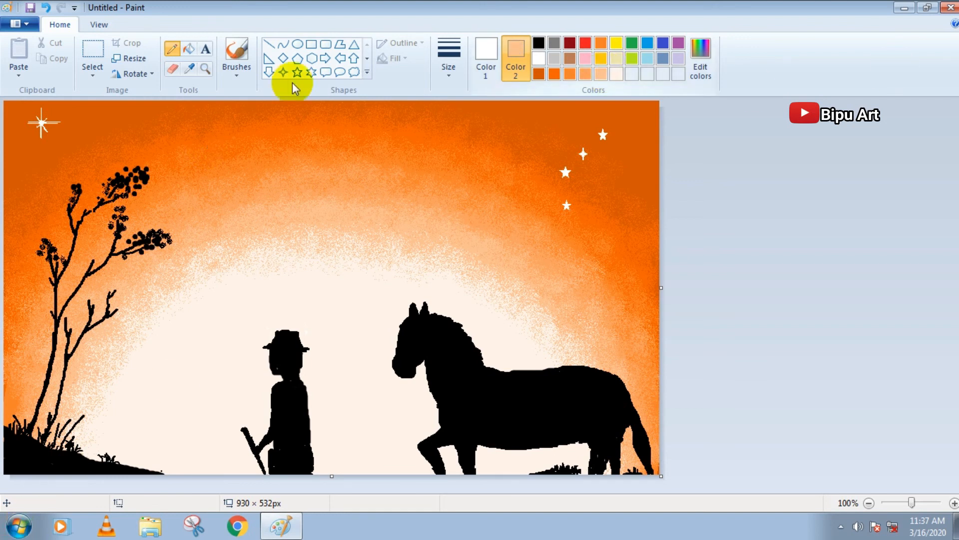
click(486, 55)
click(601, 73)
mouse_move(274, 338)
mouse_down()
mouse_move(284, 374)
mouse_move(270, 404)
mouse_move(305, 390)
mouse_up()
click(271, 356)
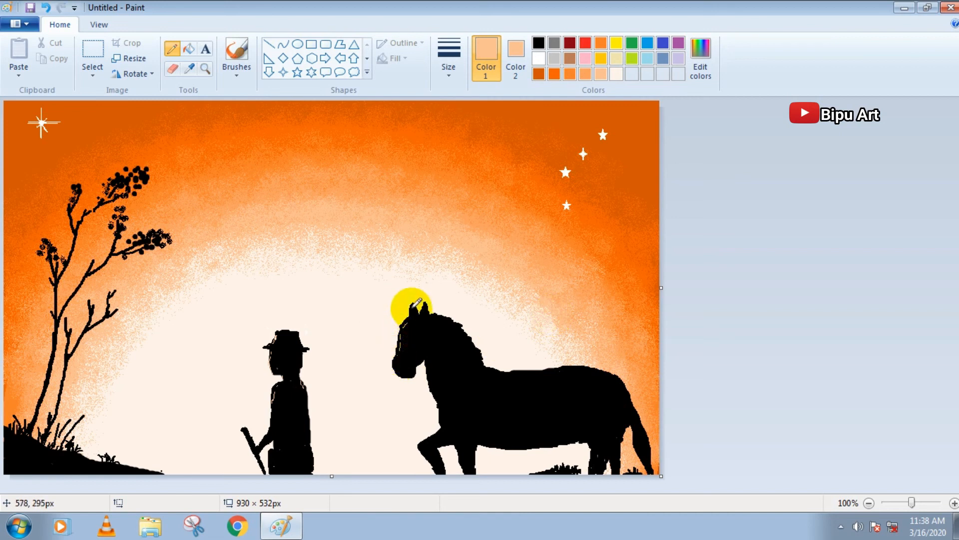
Draw thin light orange highlights along the horse's mane, back, belly, legs and muzzle, and beside the man's arm
drag(464, 327, 481, 356)
mouse_move(437, 401)
mouse_down()
mouse_move(461, 455)
mouse_move(441, 435)
mouse_move(475, 454)
mouse_move(586, 442)
mouse_up()
drag(592, 446, 594, 470)
mouse_move(609, 447)
mouse_down()
mouse_move(632, 429)
mouse_move(637, 449)
mouse_up()
mouse_move(587, 367)
mouse_down()
mouse_move(551, 368)
mouse_move(599, 373)
mouse_up()
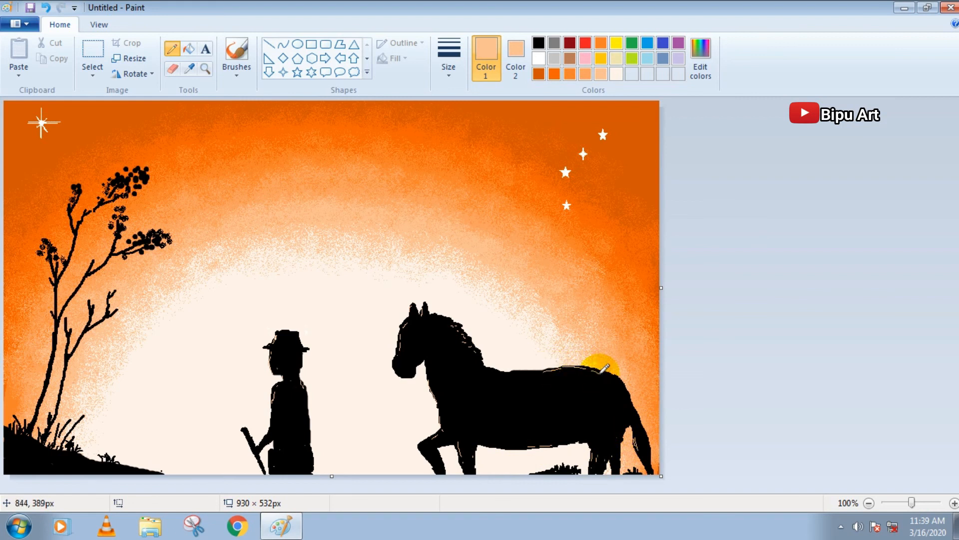
drag(394, 365, 394, 359)
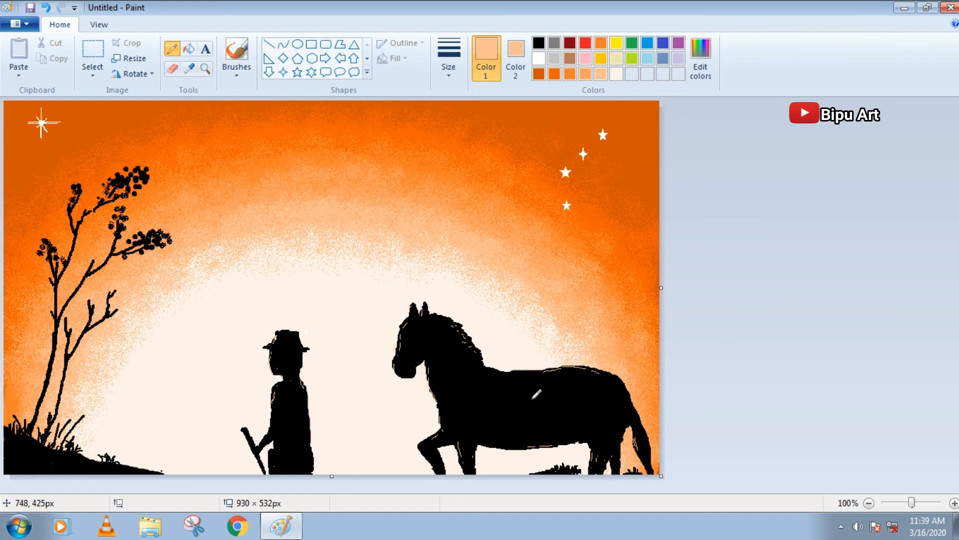
drag(265, 438, 268, 462)
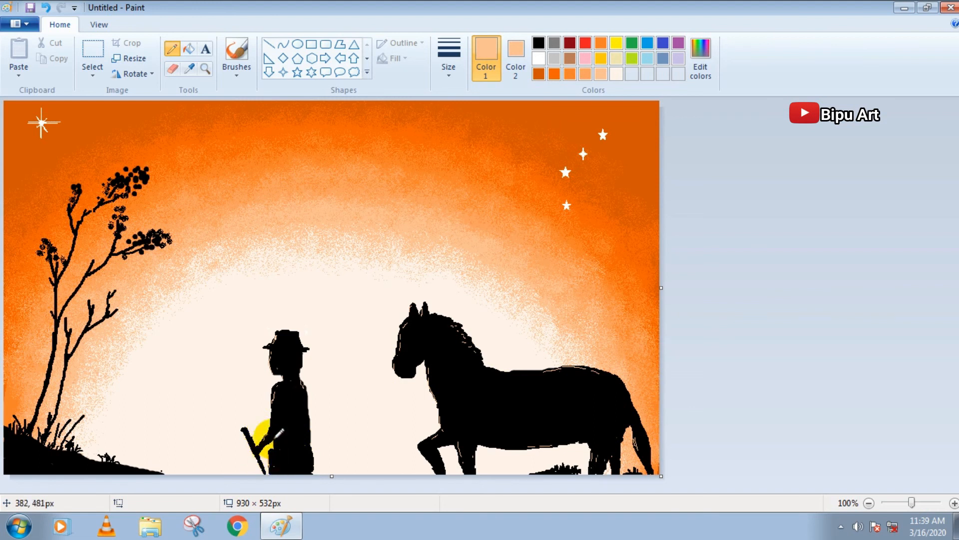
Dot light orange highlights into the tree's leaf clusters with a thicker pencil
click(454, 71)
click(465, 180)
drag(125, 183, 124, 173)
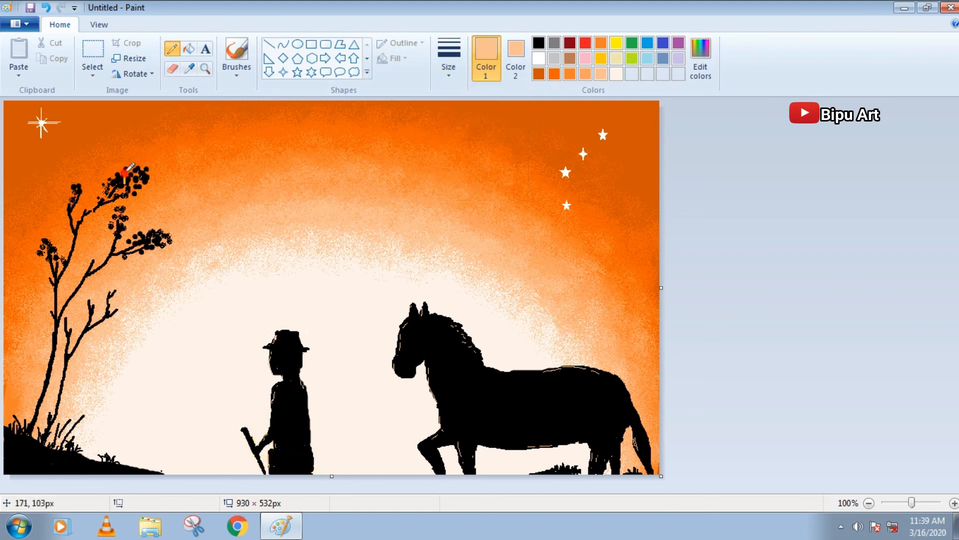
click(153, 236)
click(78, 188)
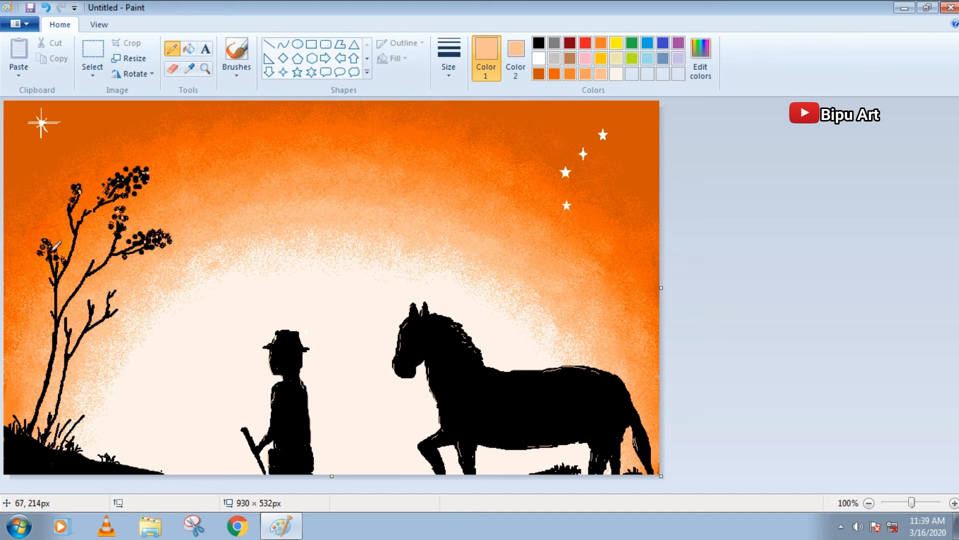
Highlight the tree trunk in light orange and the branches in white with a thinner pencil
click(450, 59)
click(467, 156)
mouse_move(60, 290)
mouse_down()
mouse_move(44, 321)
mouse_move(41, 413)
mouse_up()
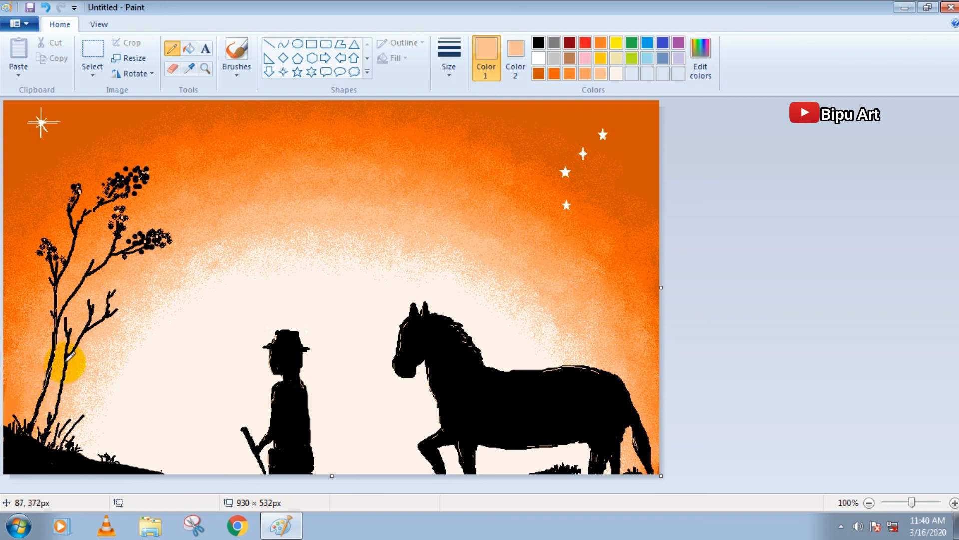
click(539, 58)
click(115, 247)
mouse_move(115, 247)
mouse_down()
mouse_move(77, 285)
mouse_move(102, 286)
mouse_move(111, 271)
mouse_move(84, 276)
mouse_up()
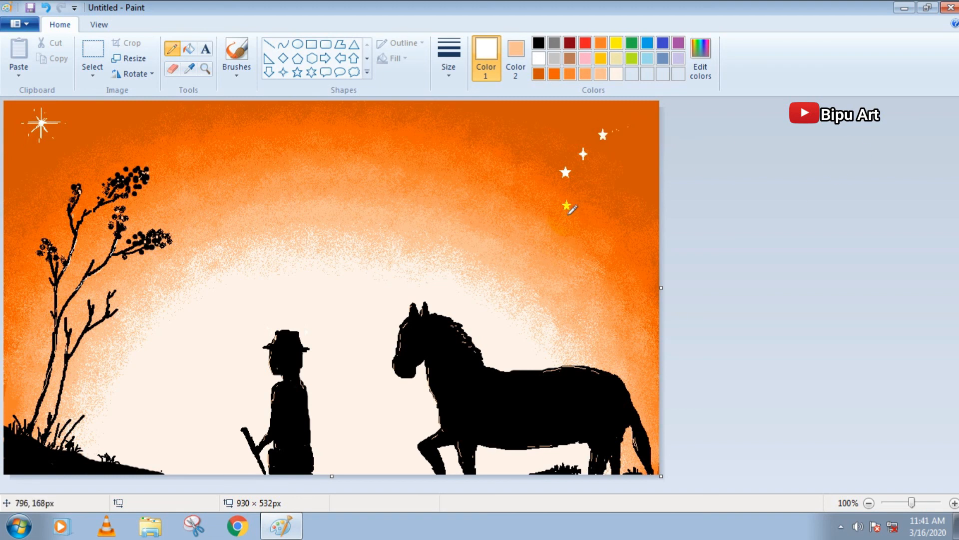
Draw an unfilled white rectangle of about 924 × 525 px with a thick outline as a frame around the painting
click(516, 54)
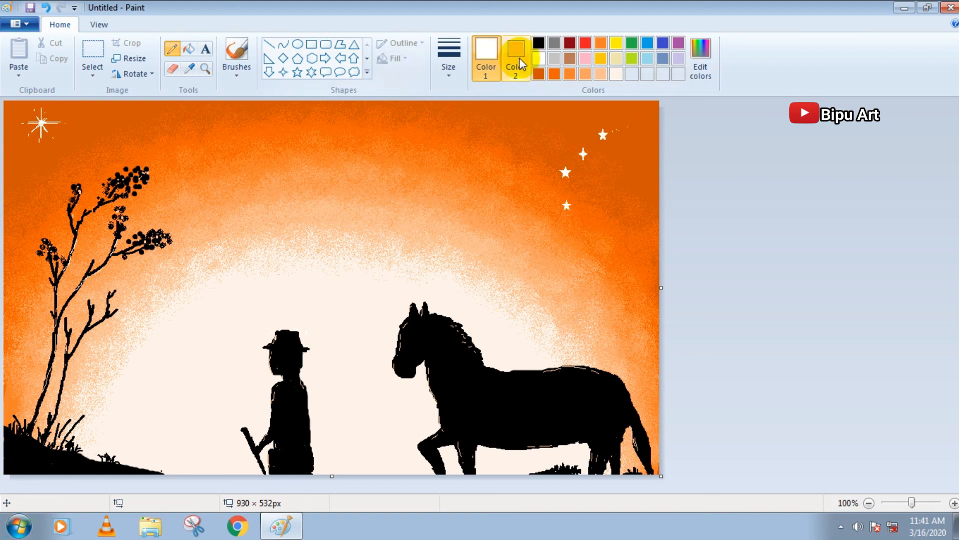
click(312, 45)
click(402, 43)
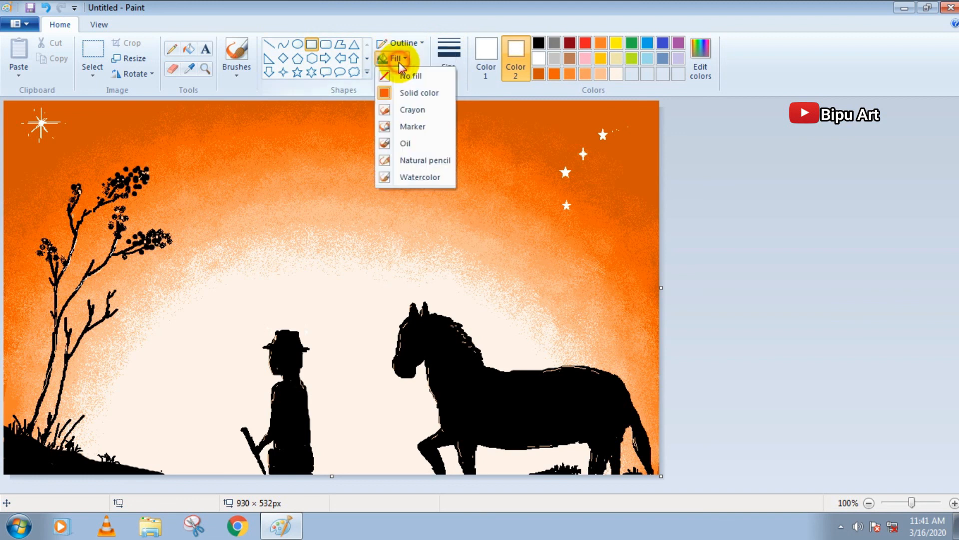
click(414, 78)
drag(6, 103, 655, 470)
click(449, 55)
click(480, 149)
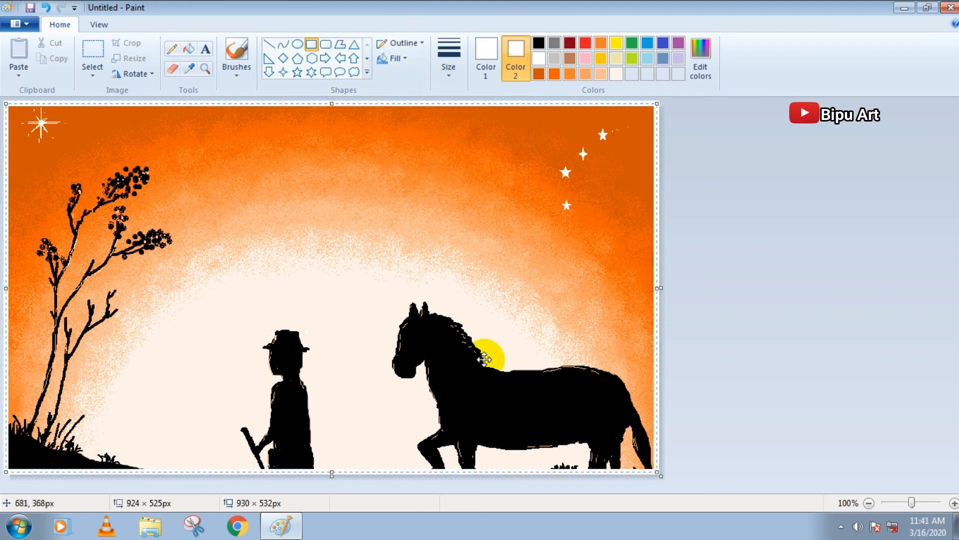
Adjust all four sides of the white frame to fit the canvas edges and finalize it
drag(332, 471, 332, 474)
drag(657, 289, 658, 290)
drag(332, 103, 331, 103)
drag(6, 288, 6, 288)
click(721, 242)
Try to add a light turquoise text signature beside the horse's hind legs
click(206, 47)
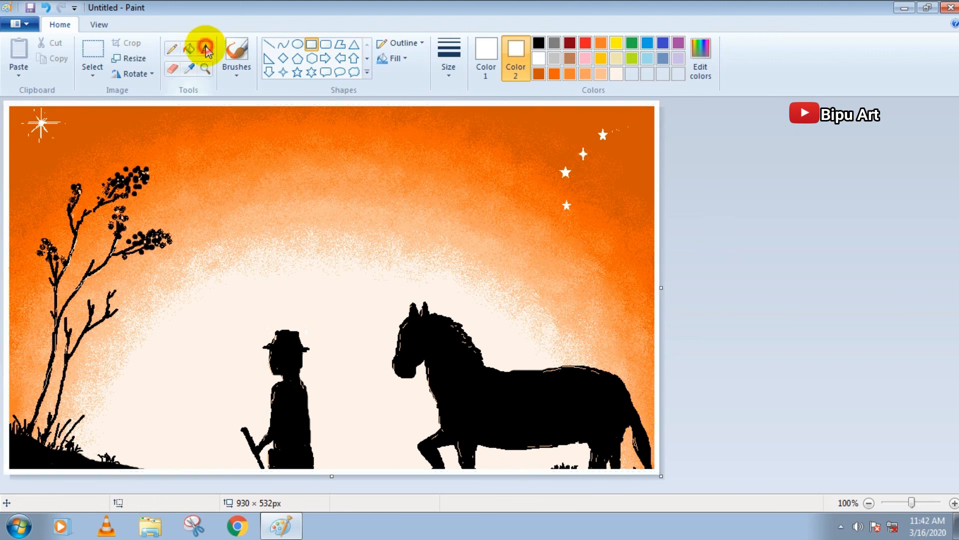
click(647, 58)
click(612, 445)
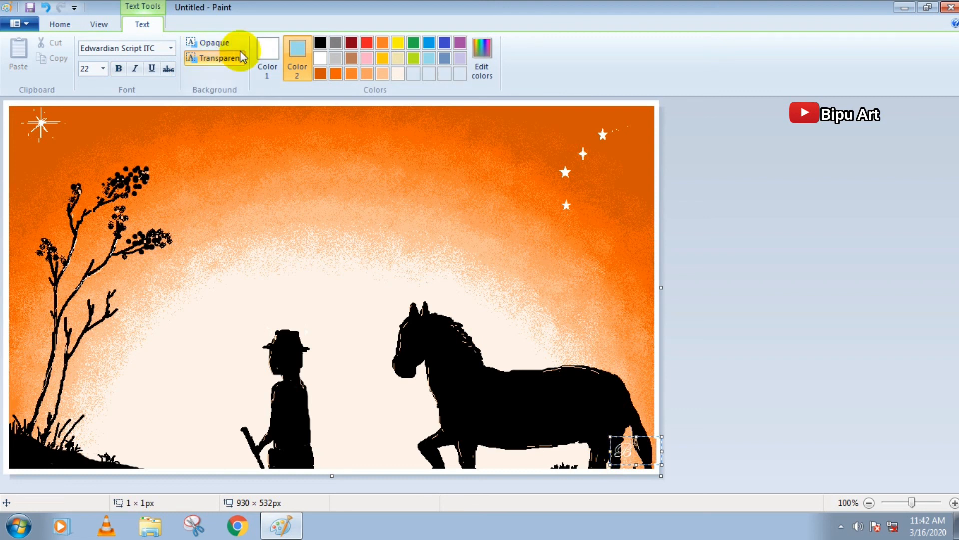
click(268, 57)
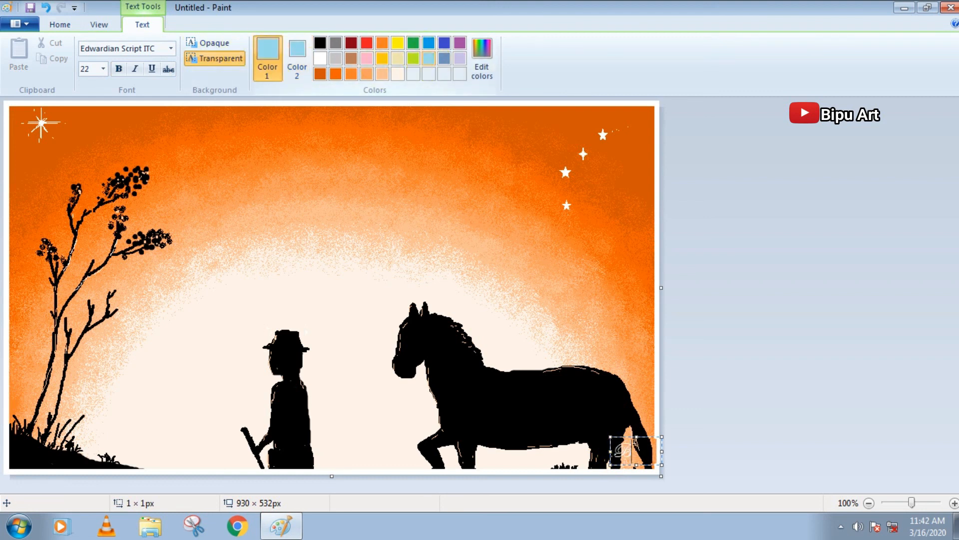
click(589, 457)
Add the artist's signature as bold white text beside the horse's tail, and place it again slightly higher inside the frame
click(615, 438)
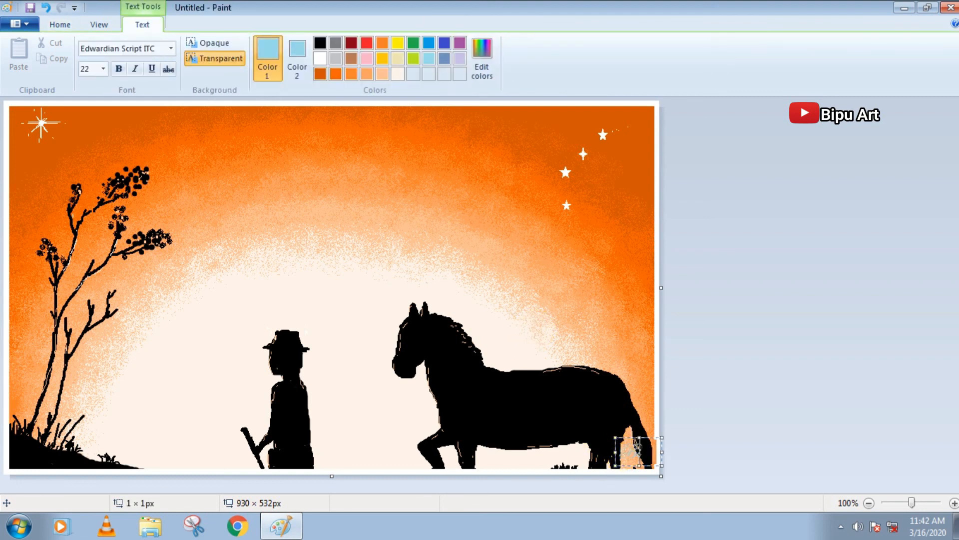
double_click(635, 452)
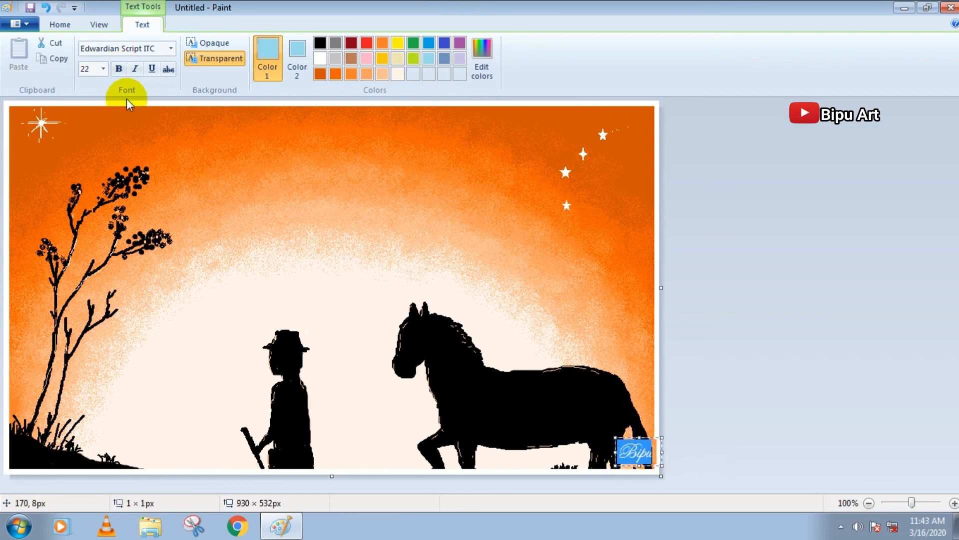
click(119, 70)
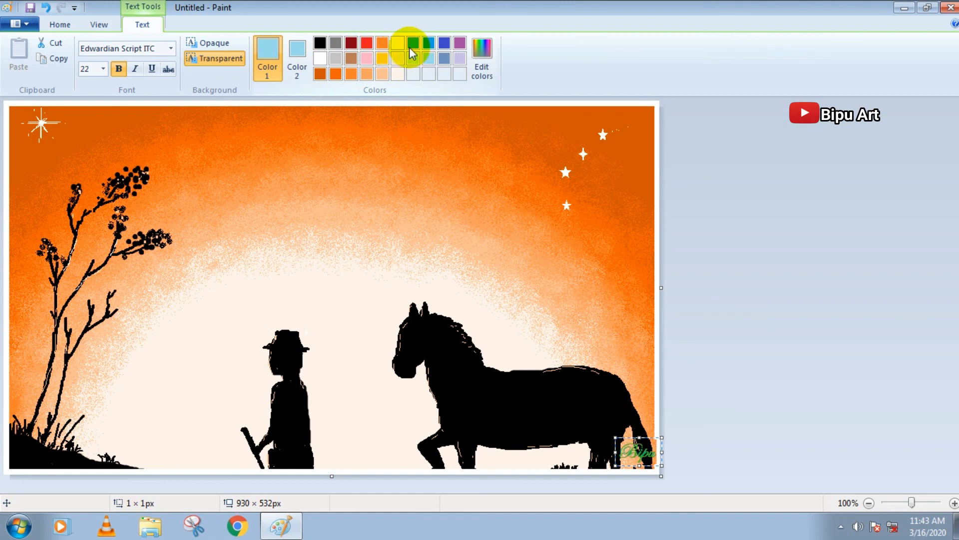
click(320, 58)
click(351, 171)
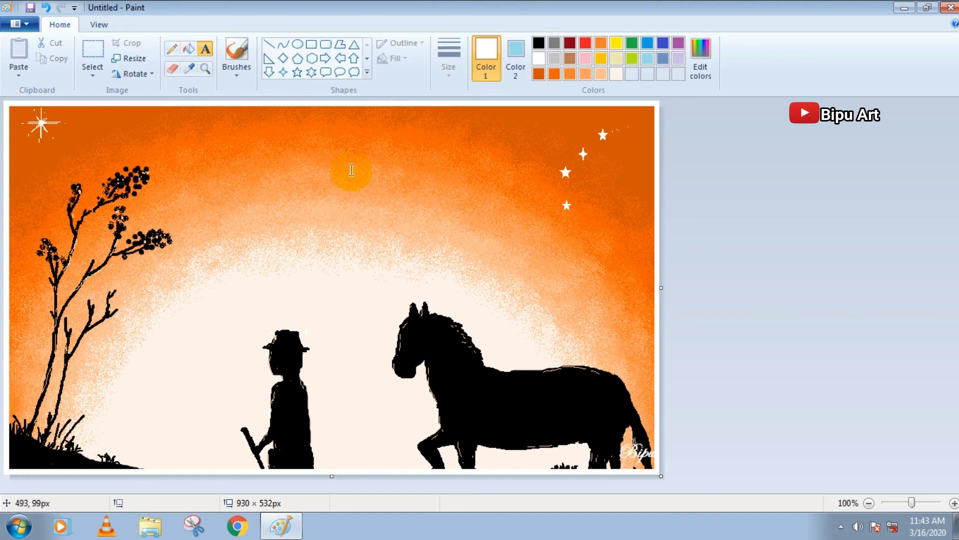
click(612, 434)
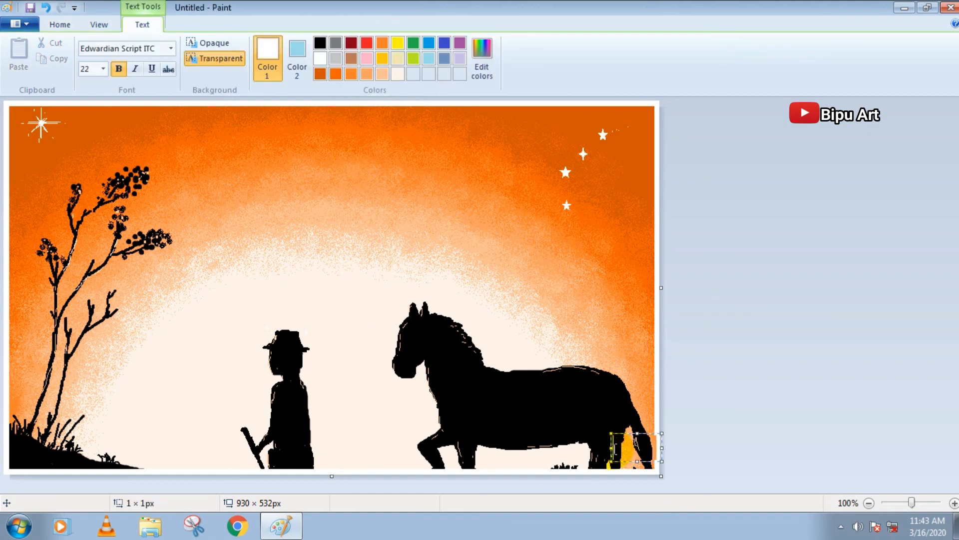
click(770, 385)
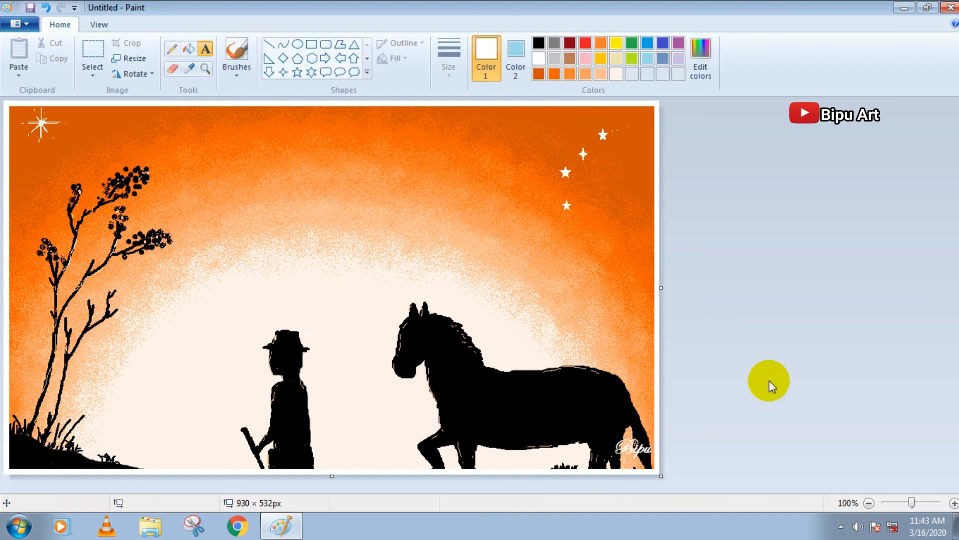